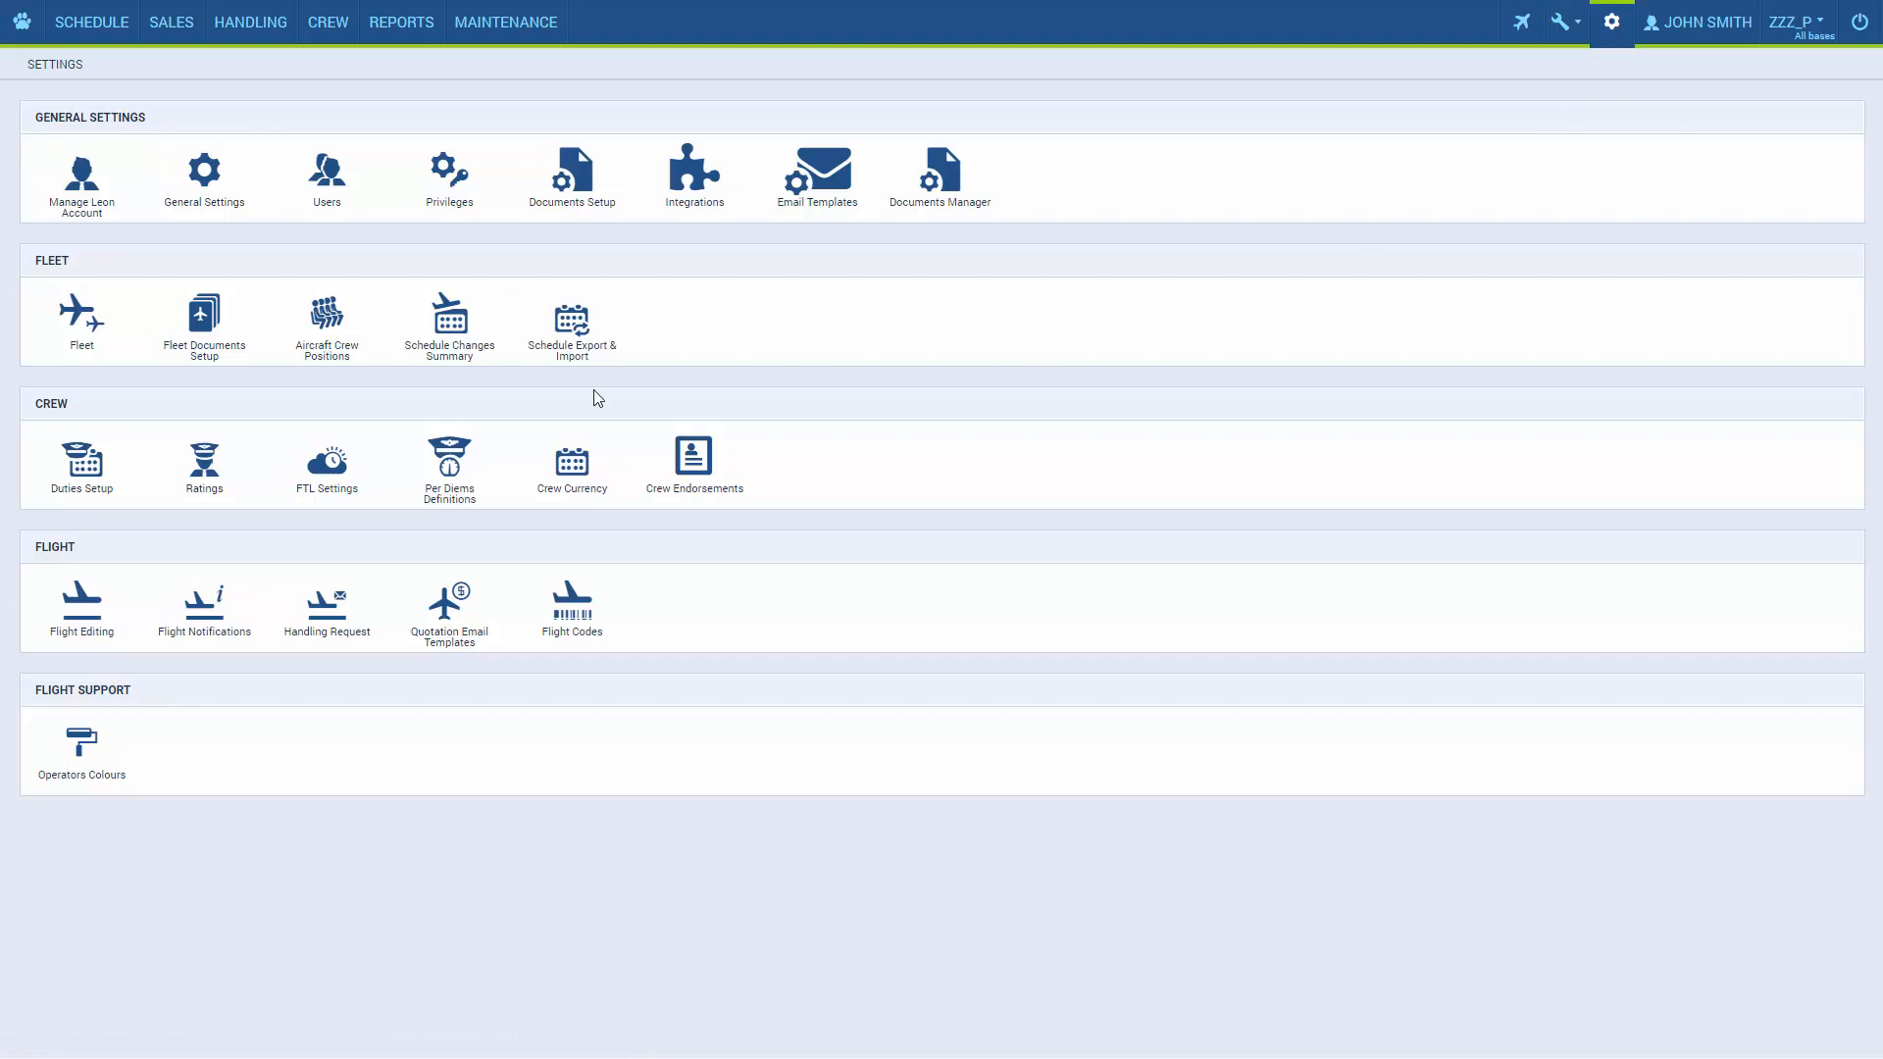
In Duties Setup, start a new definition named O with type Duty and enable its AOC option.
left_click(119, 468)
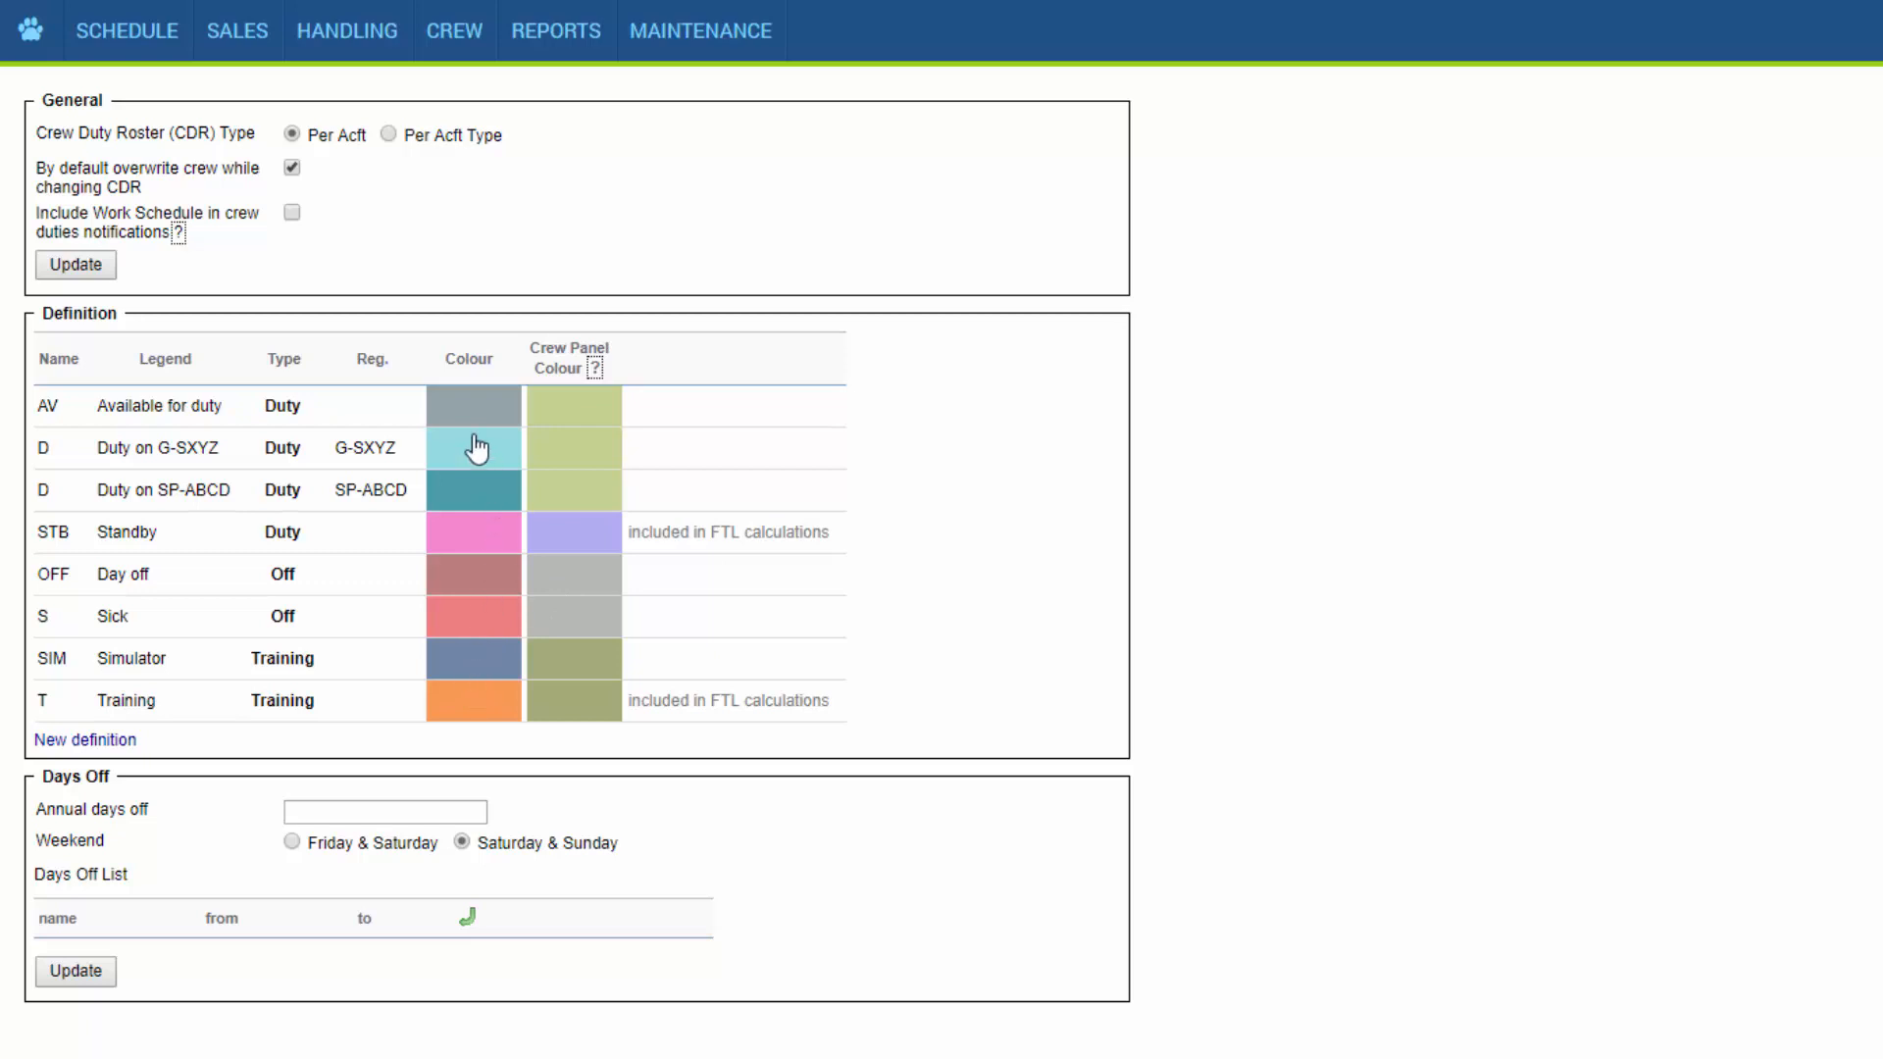
mouse_move(458, 55)
left_click(65, 742)
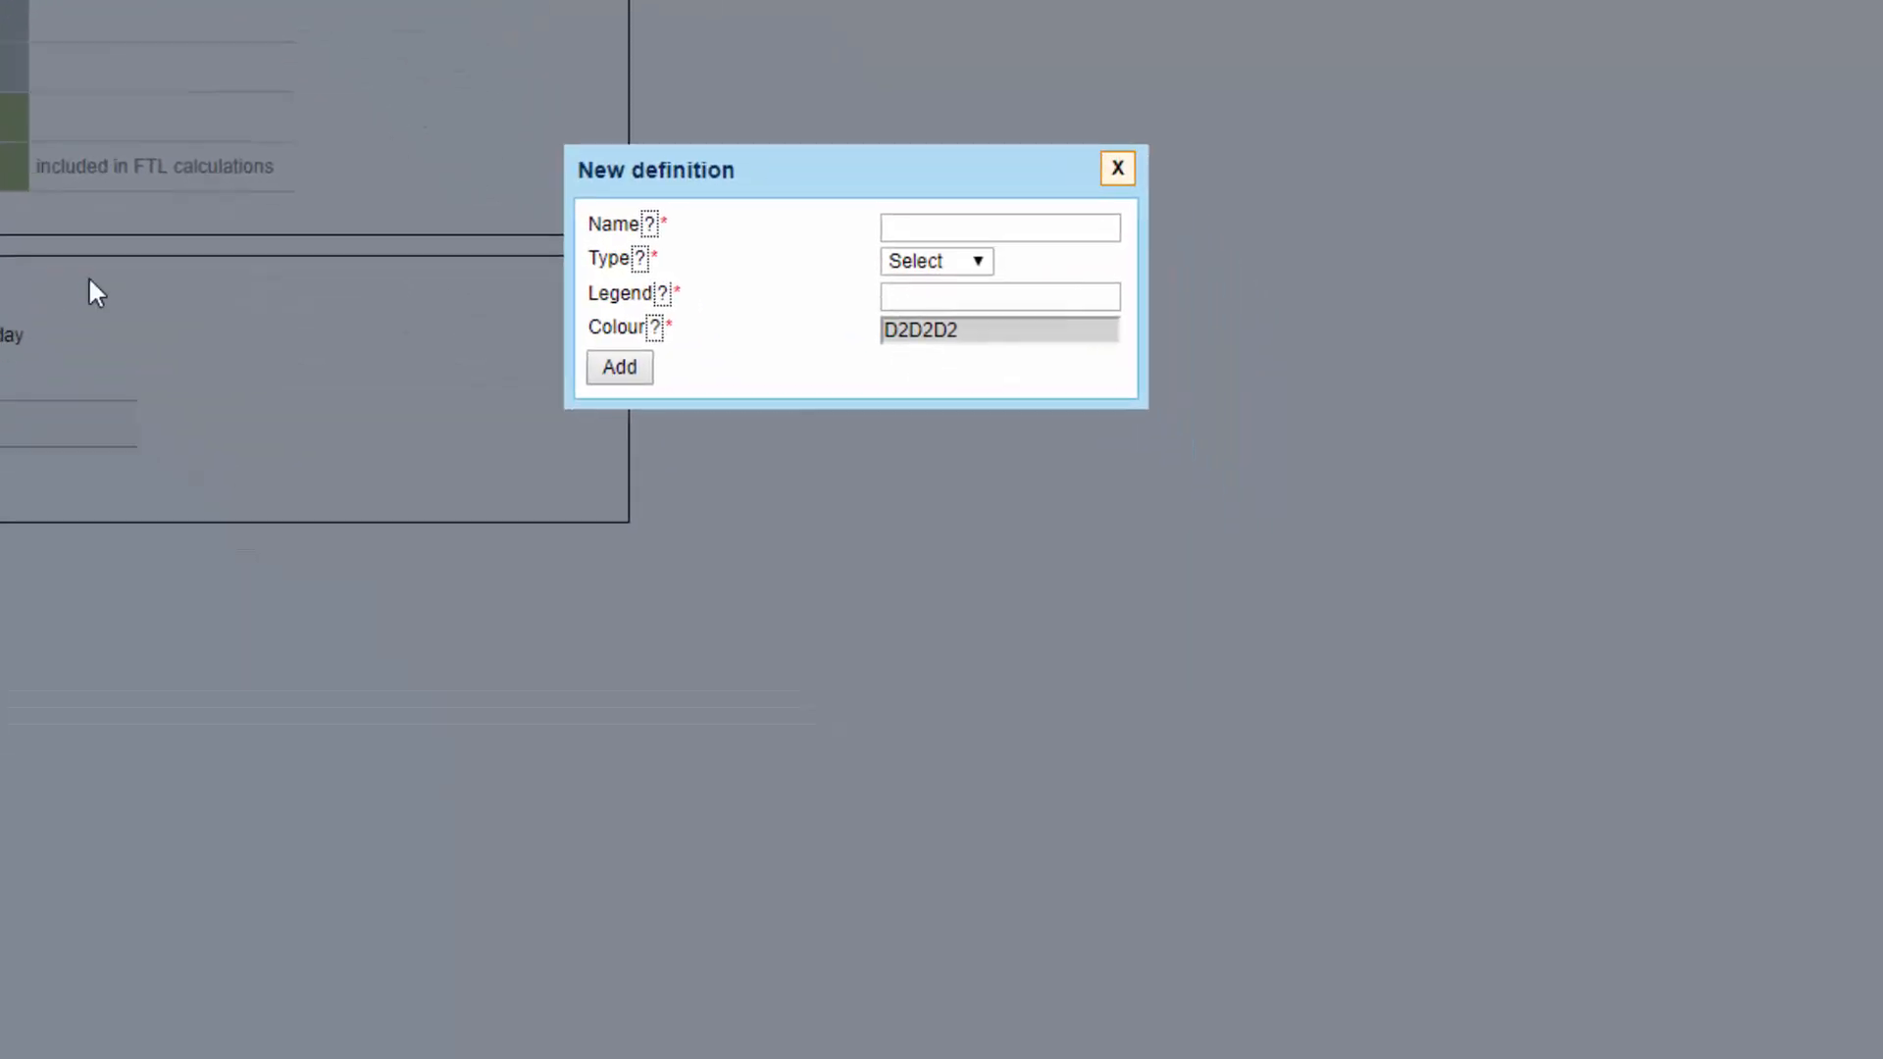
left_click(1082, 232)
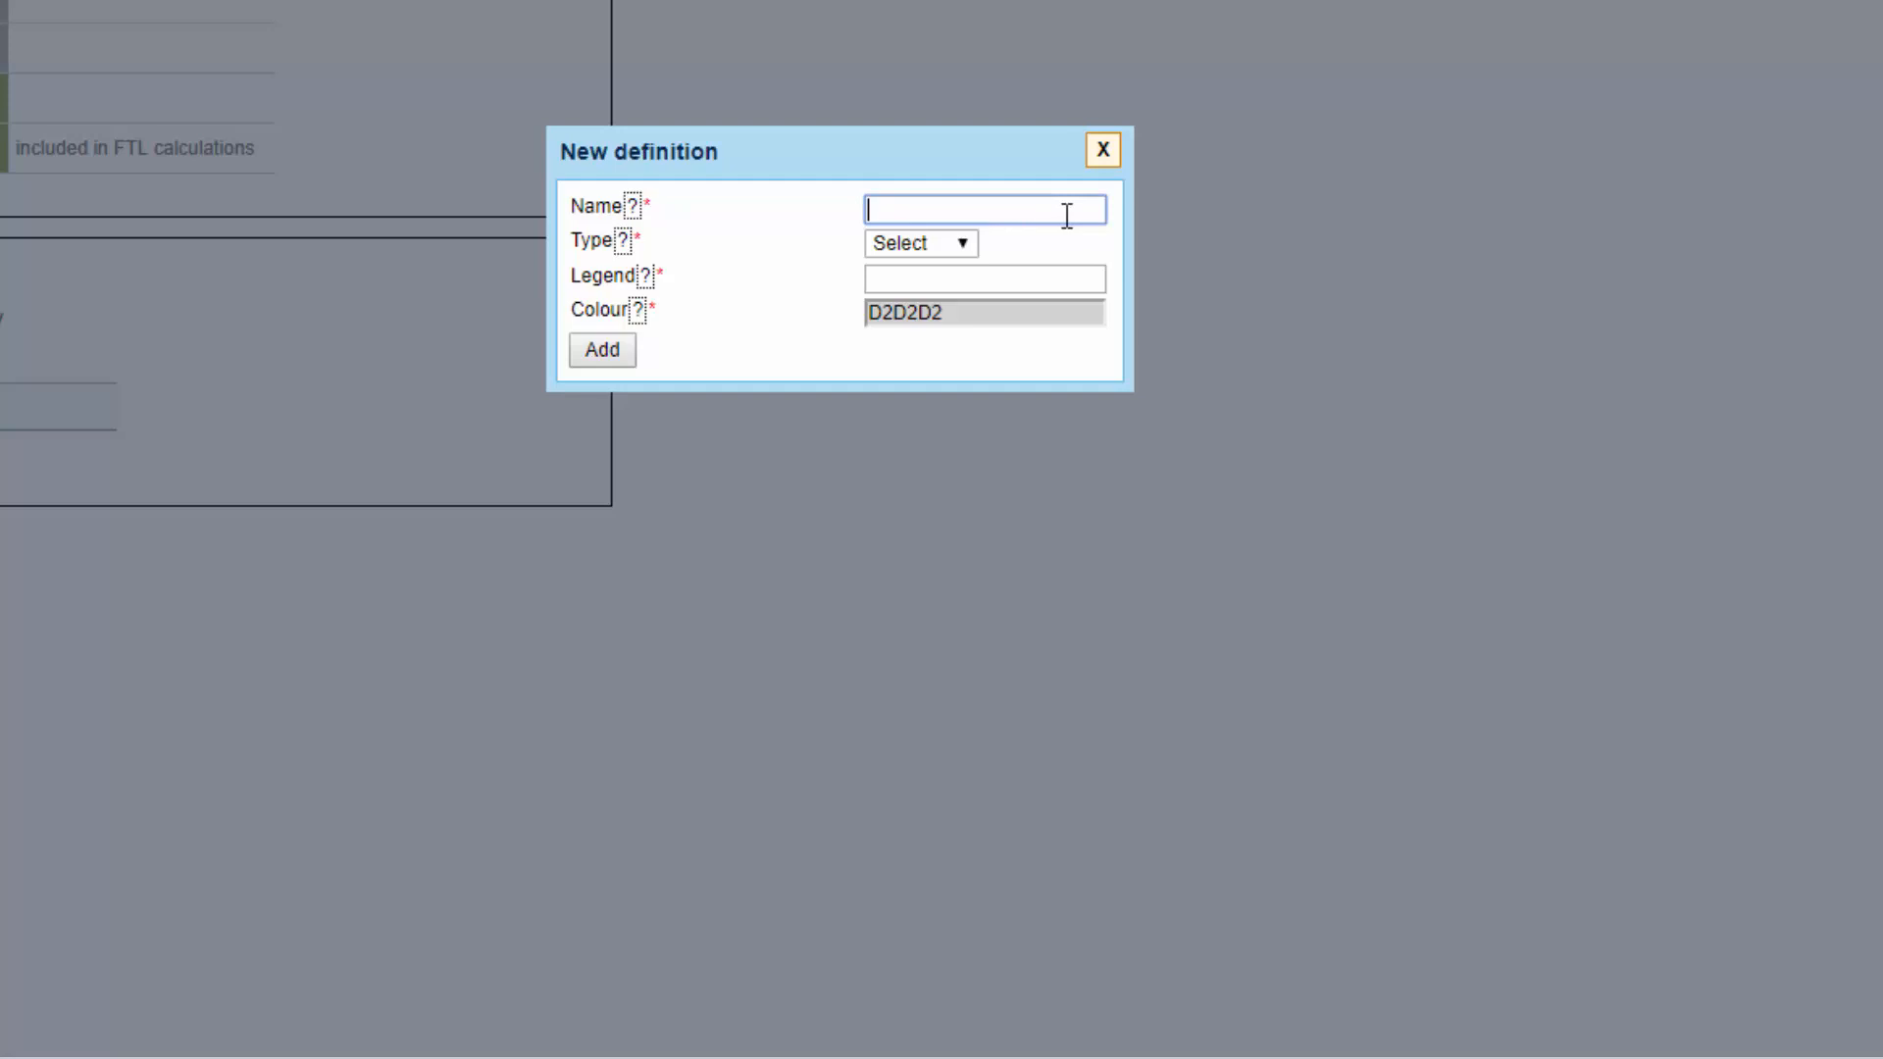
type("O")
left_click(967, 242)
left_click(938, 304)
left_click(875, 274)
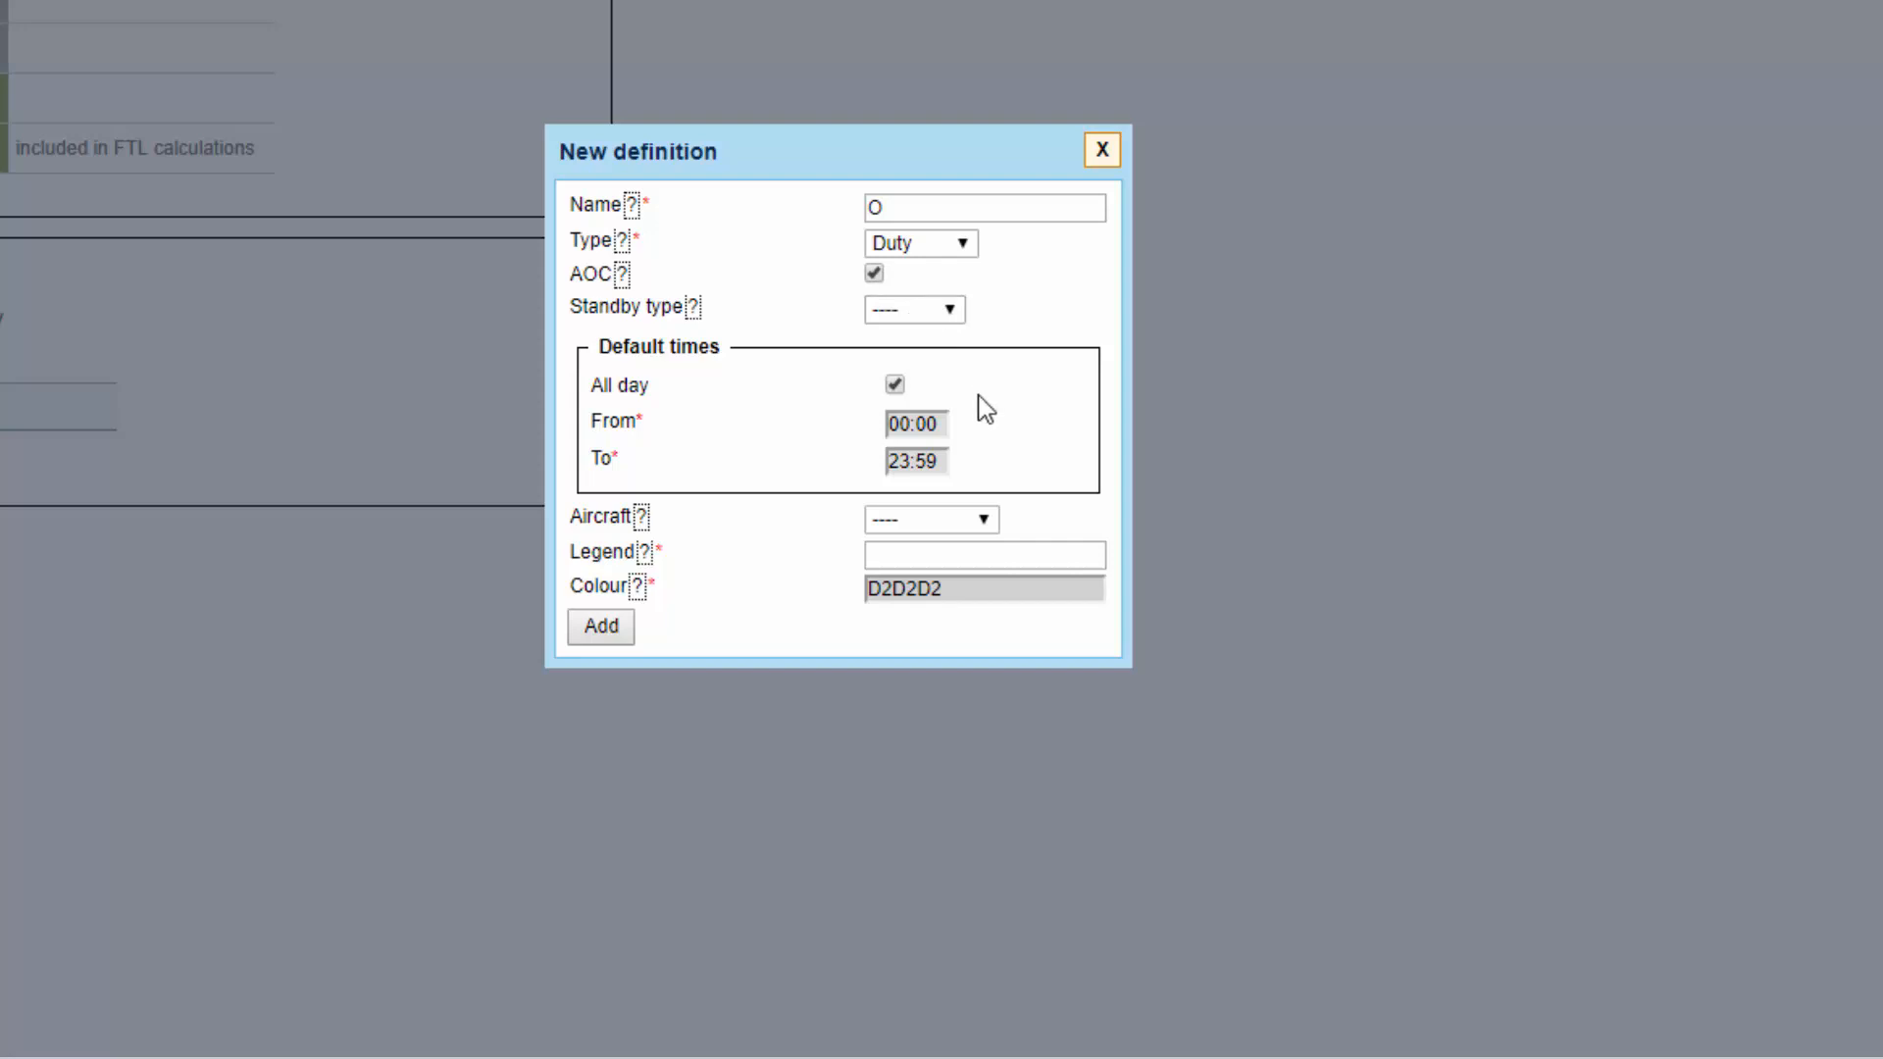
Turn off All day for the new definition and set its default times from 08:00 to 16:00.
left_click(895, 384)
left_click_drag(945, 414, 881, 412)
type("08:00")
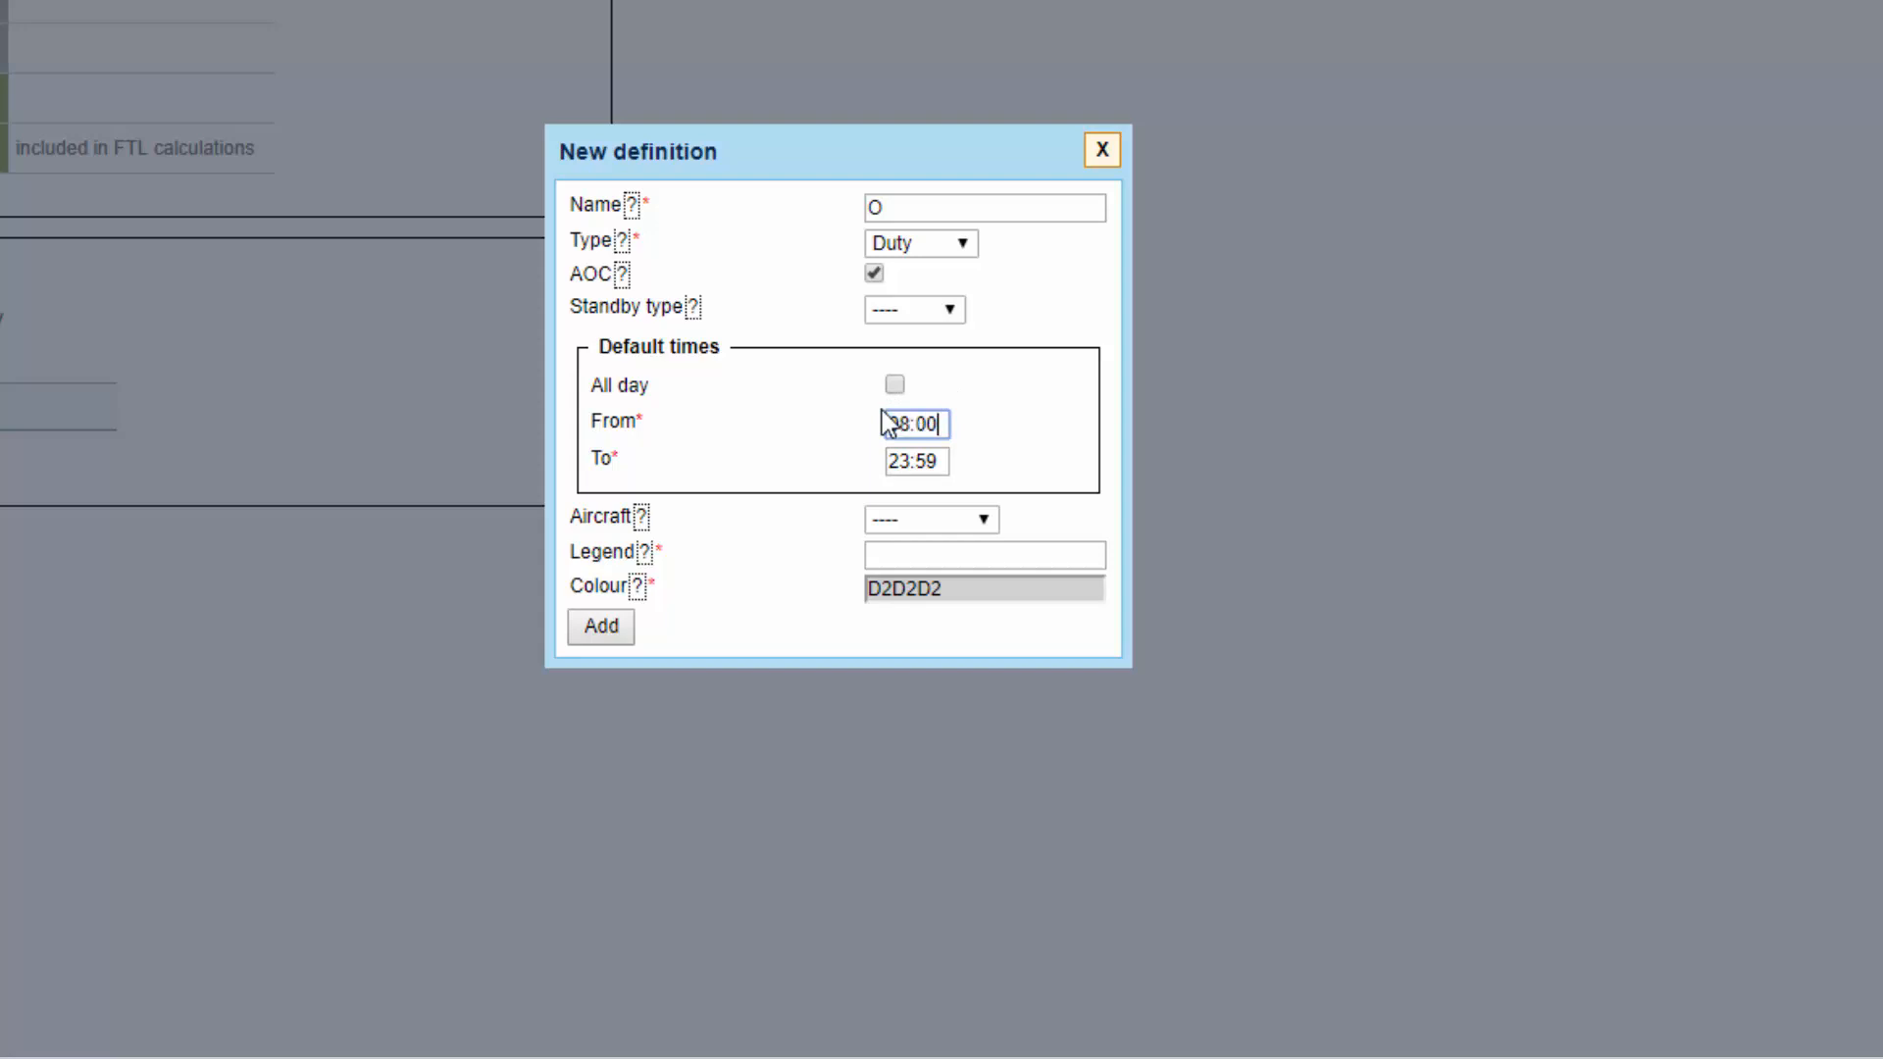
left_click(942, 459)
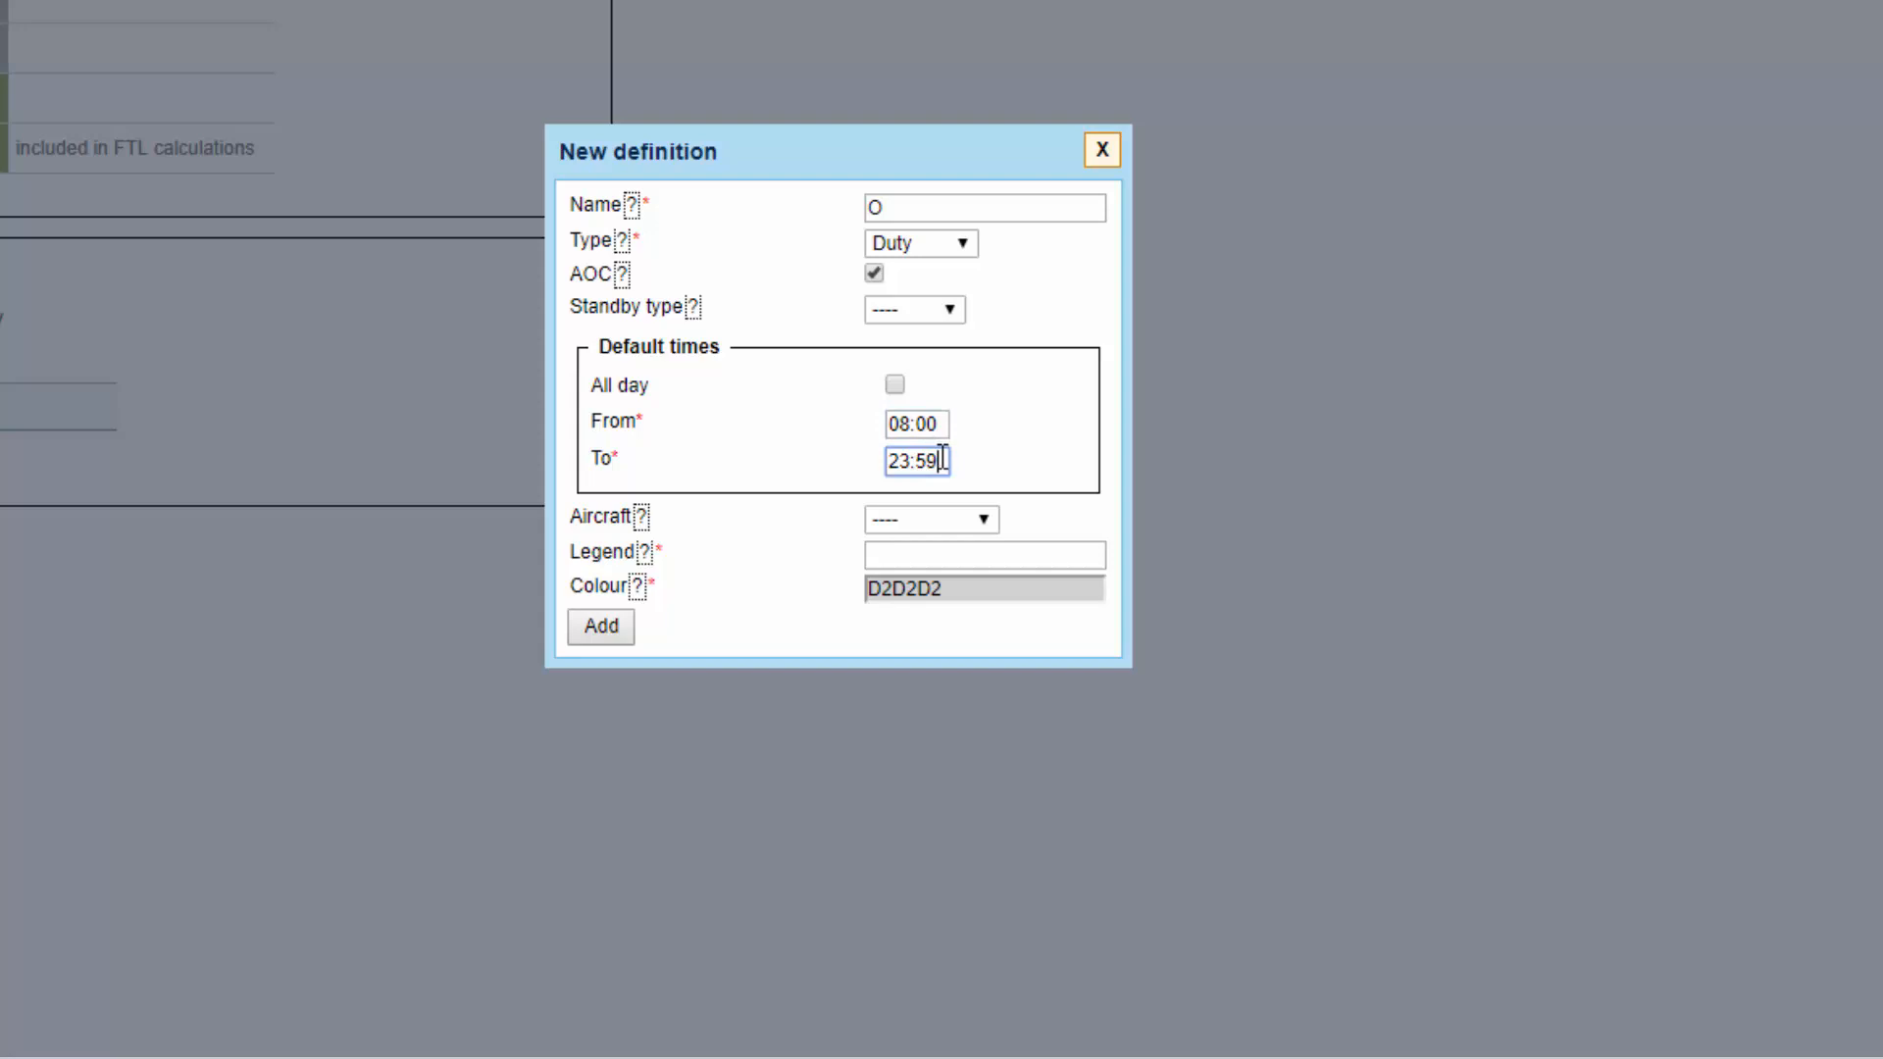
left_click_drag(942, 459, 878, 462)
type("16:00")
left_click(888, 631)
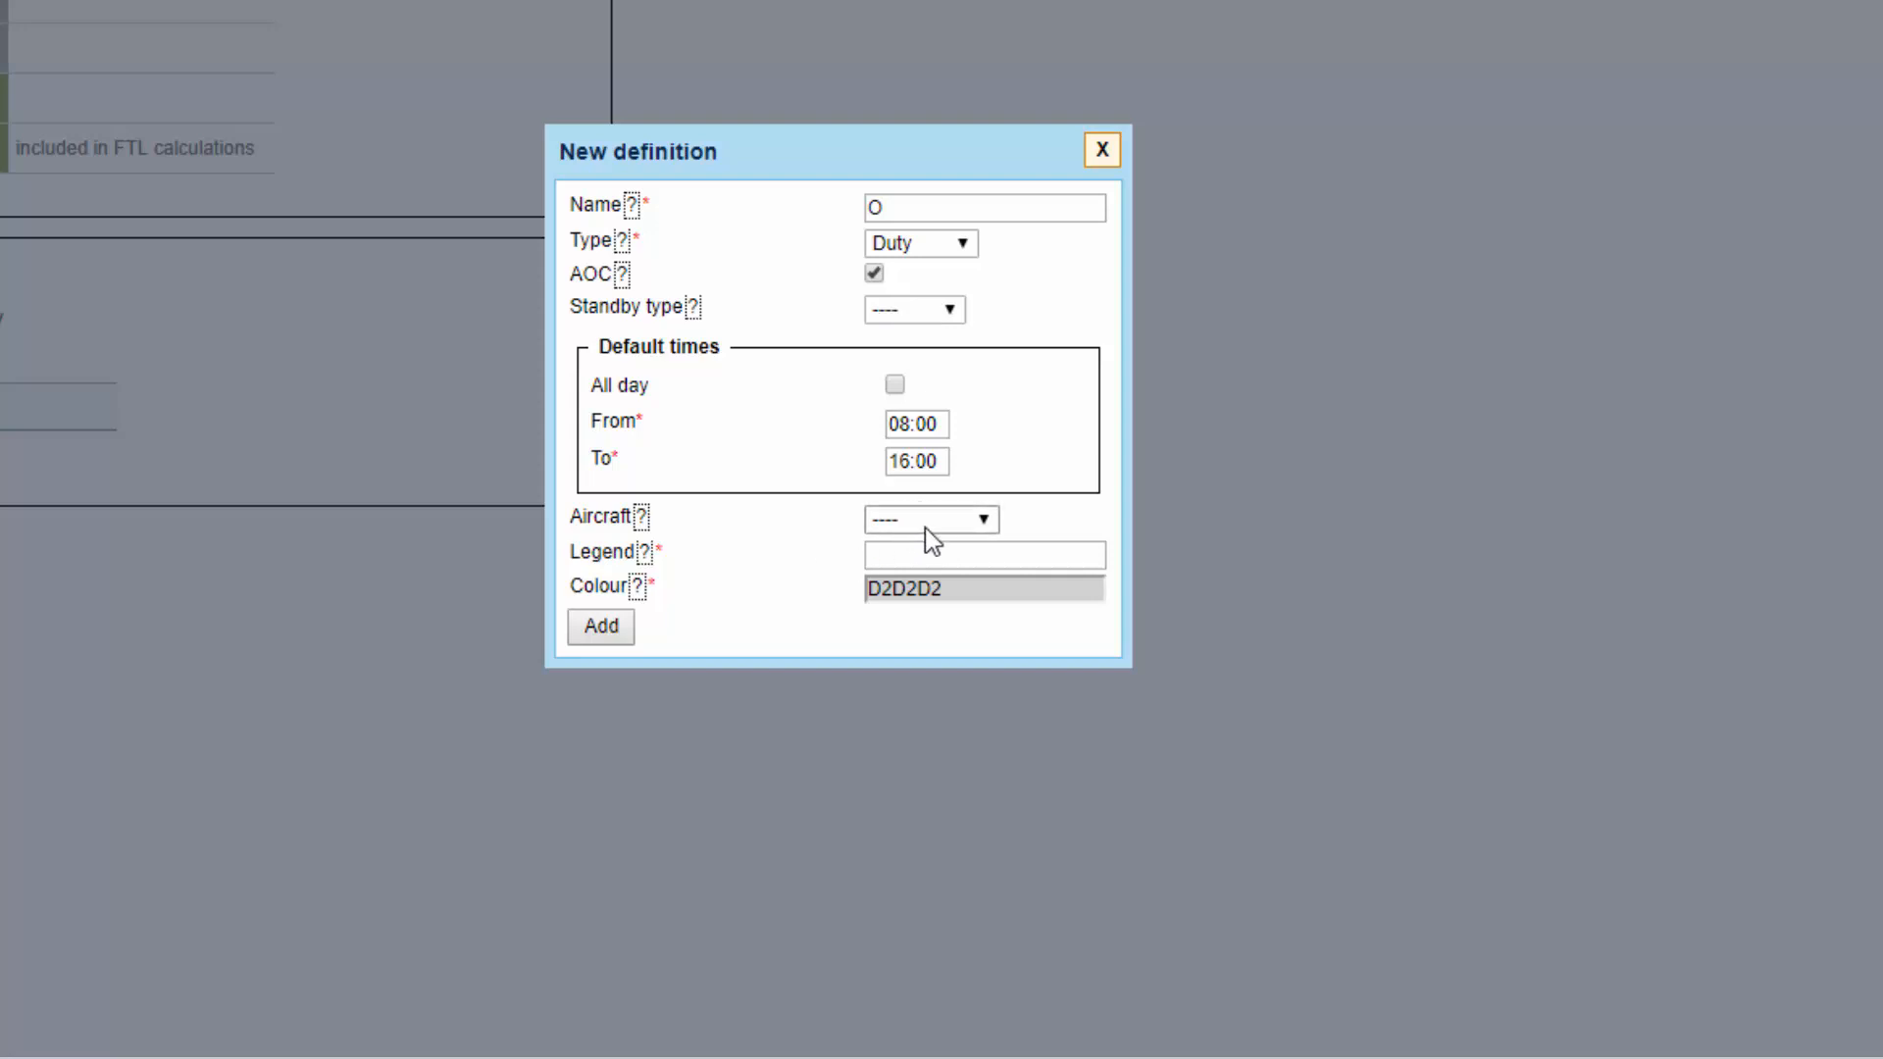
Set the definition's legend to "Office duty" and its colour to yellow-green D8E54B, and add it to the list.
left_click(956, 561)
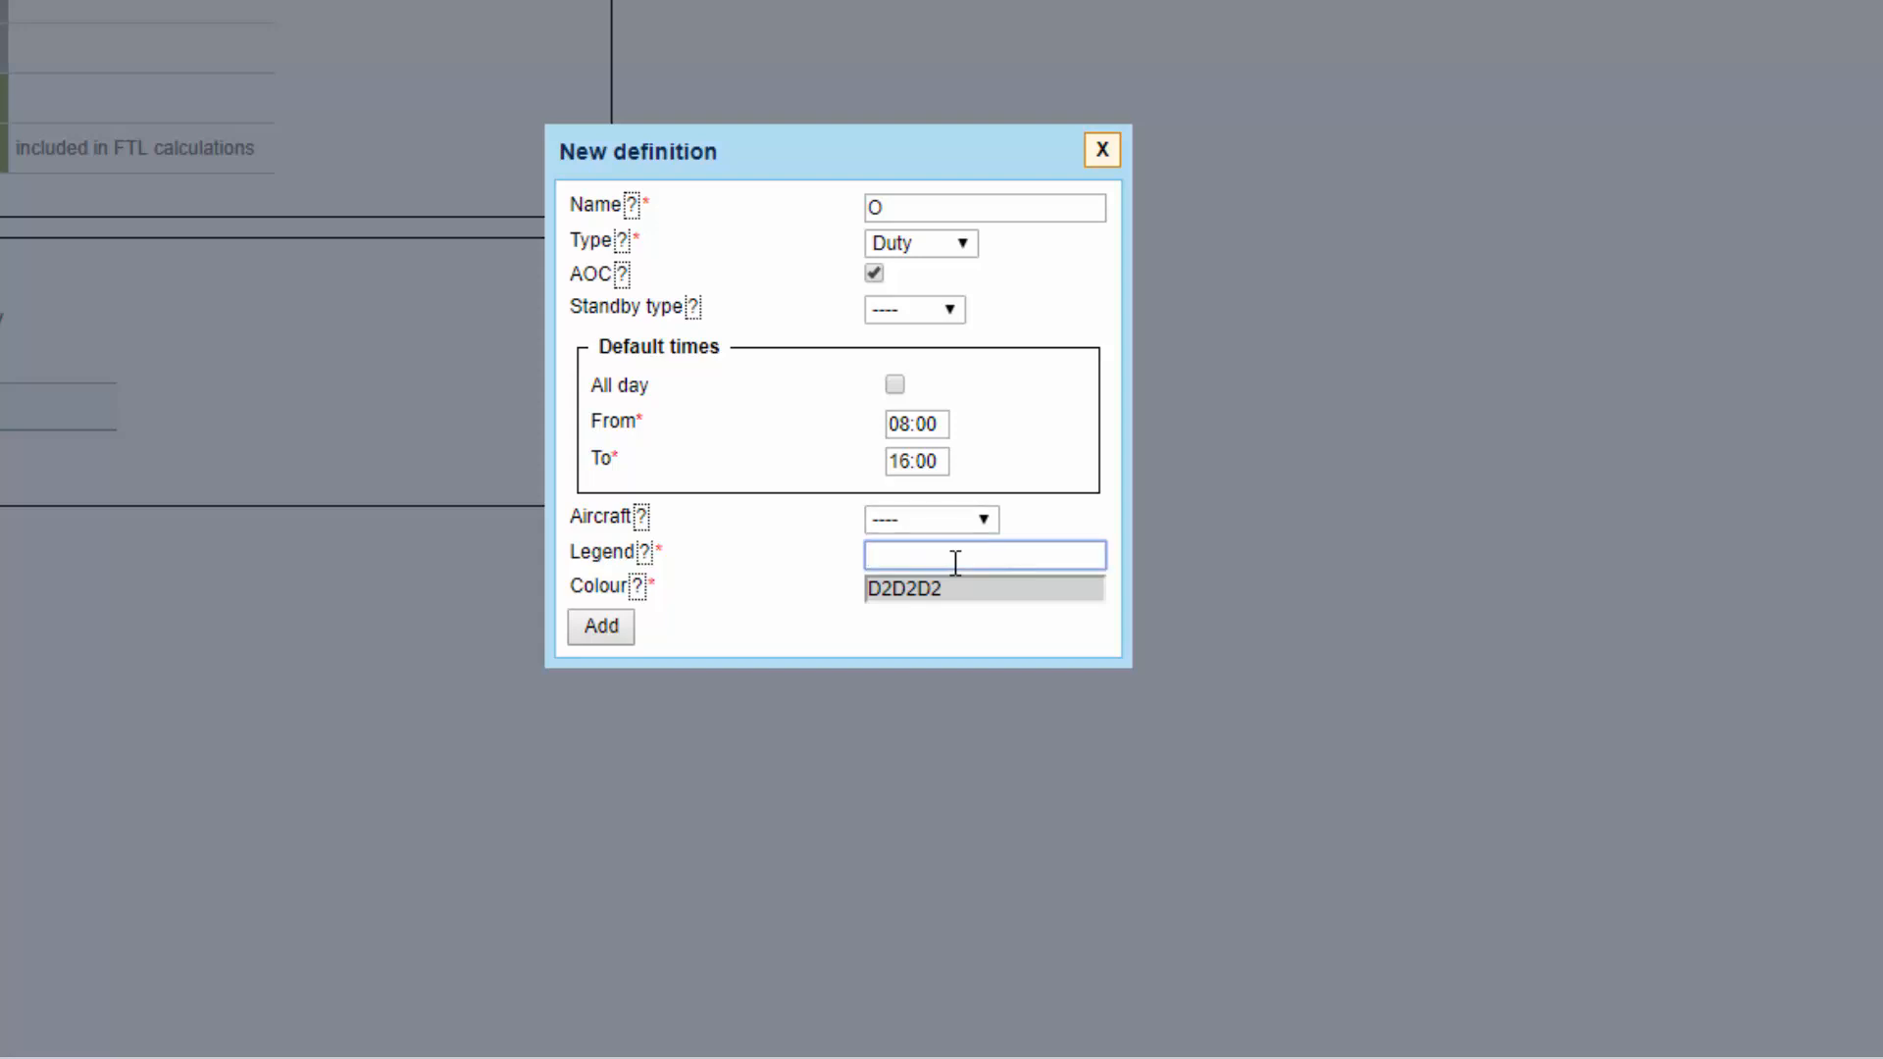
type("Office duty")
left_click(965, 587)
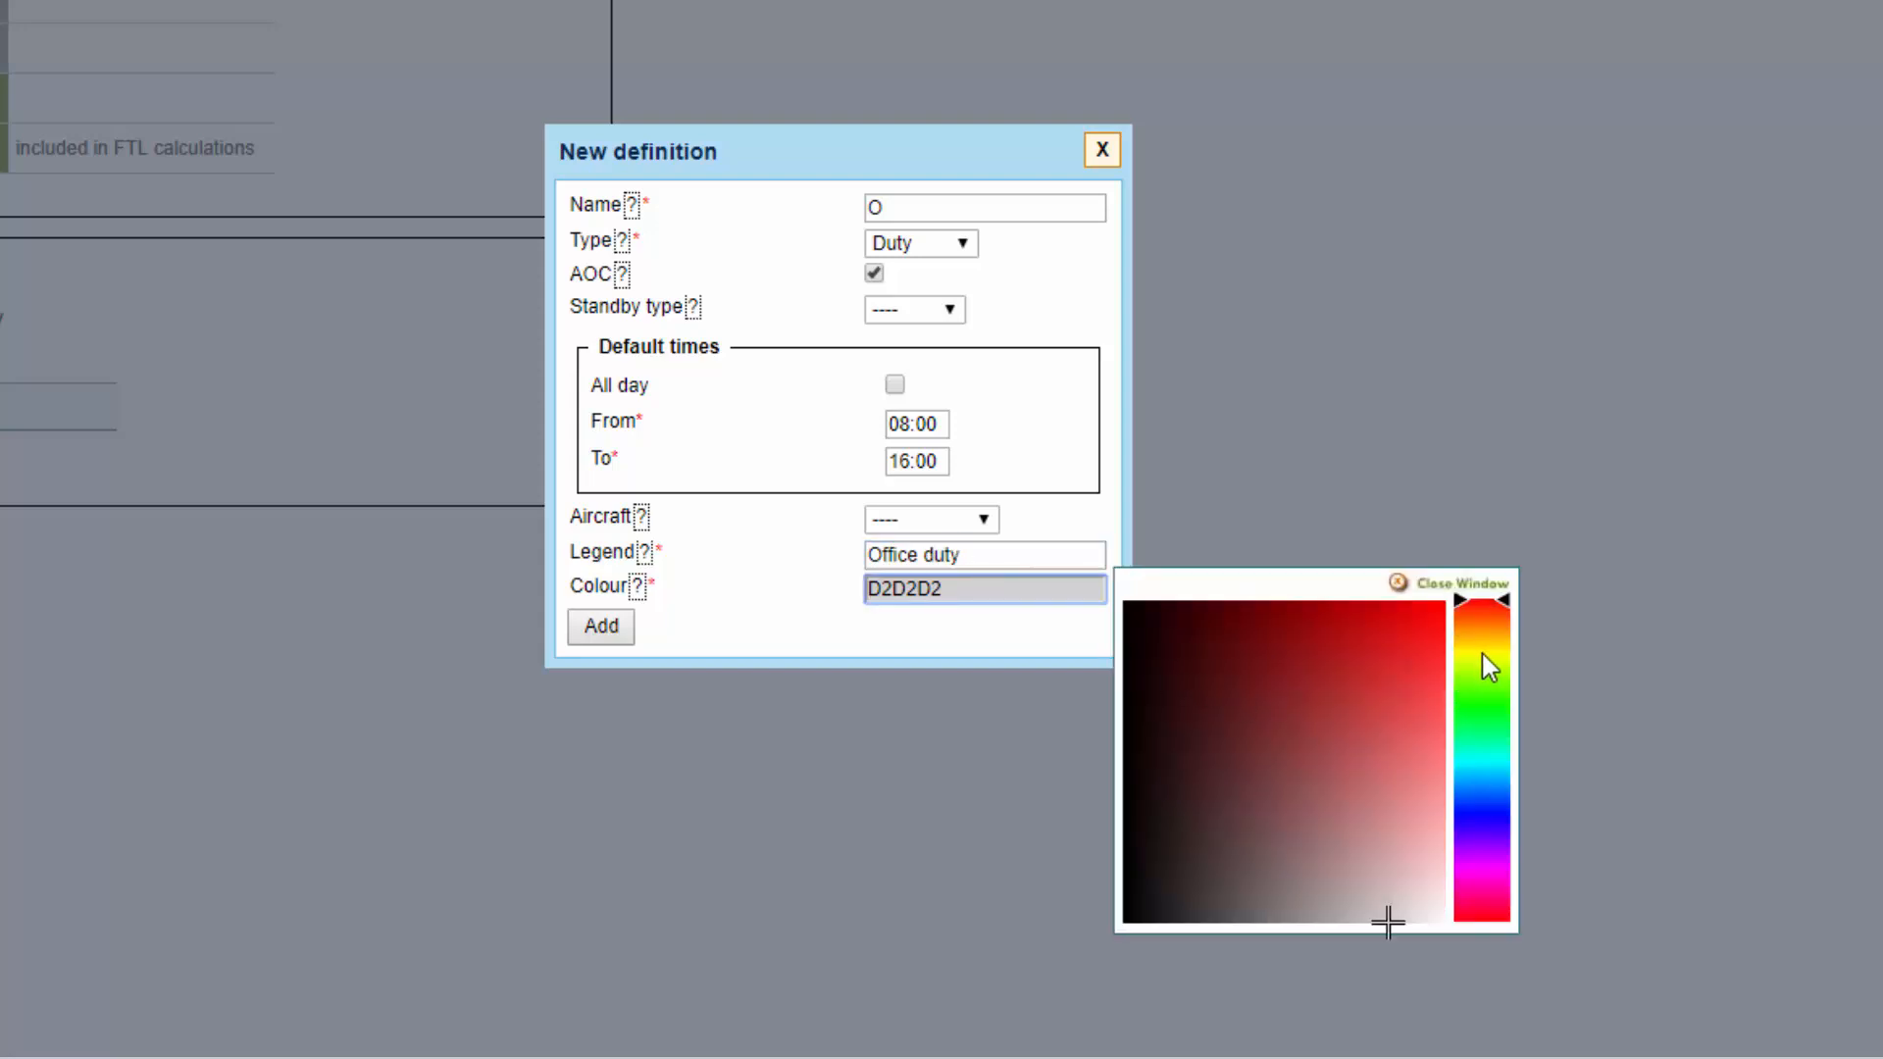
left_click(1482, 658)
left_click(1413, 706)
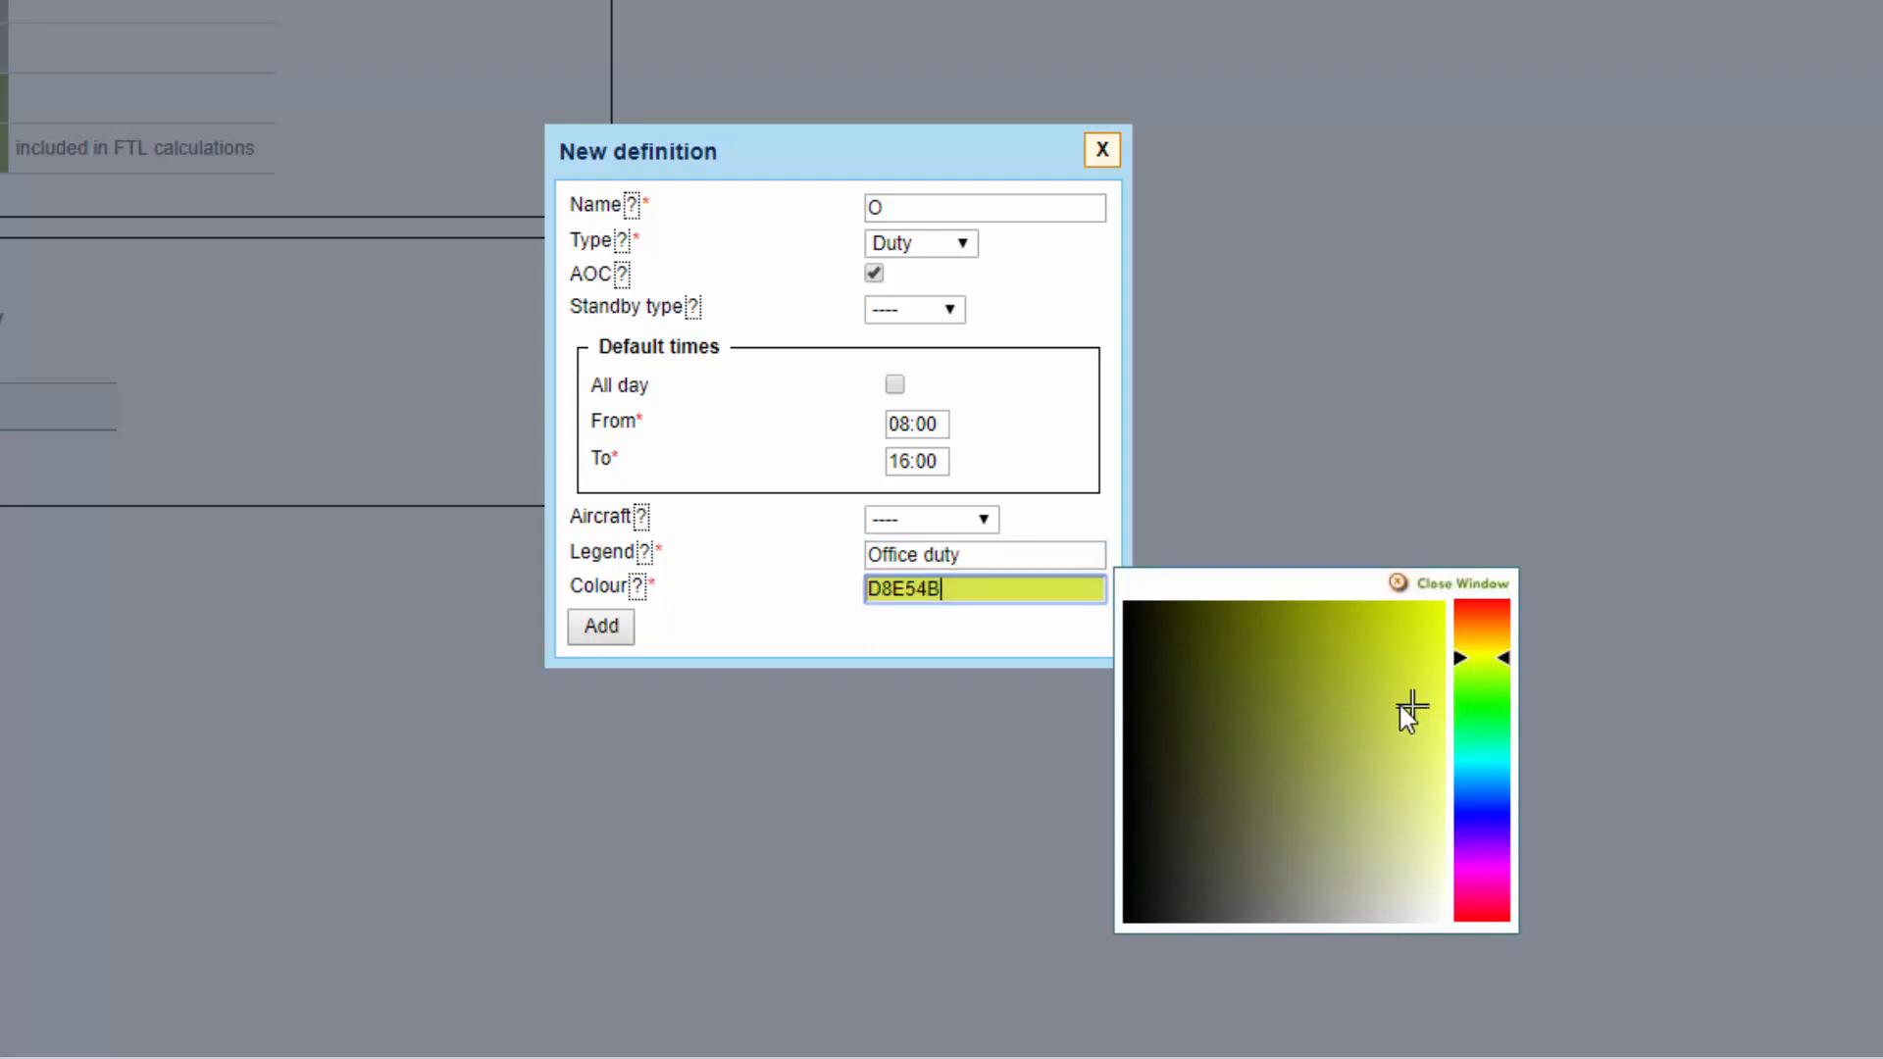
left_click(600, 627)
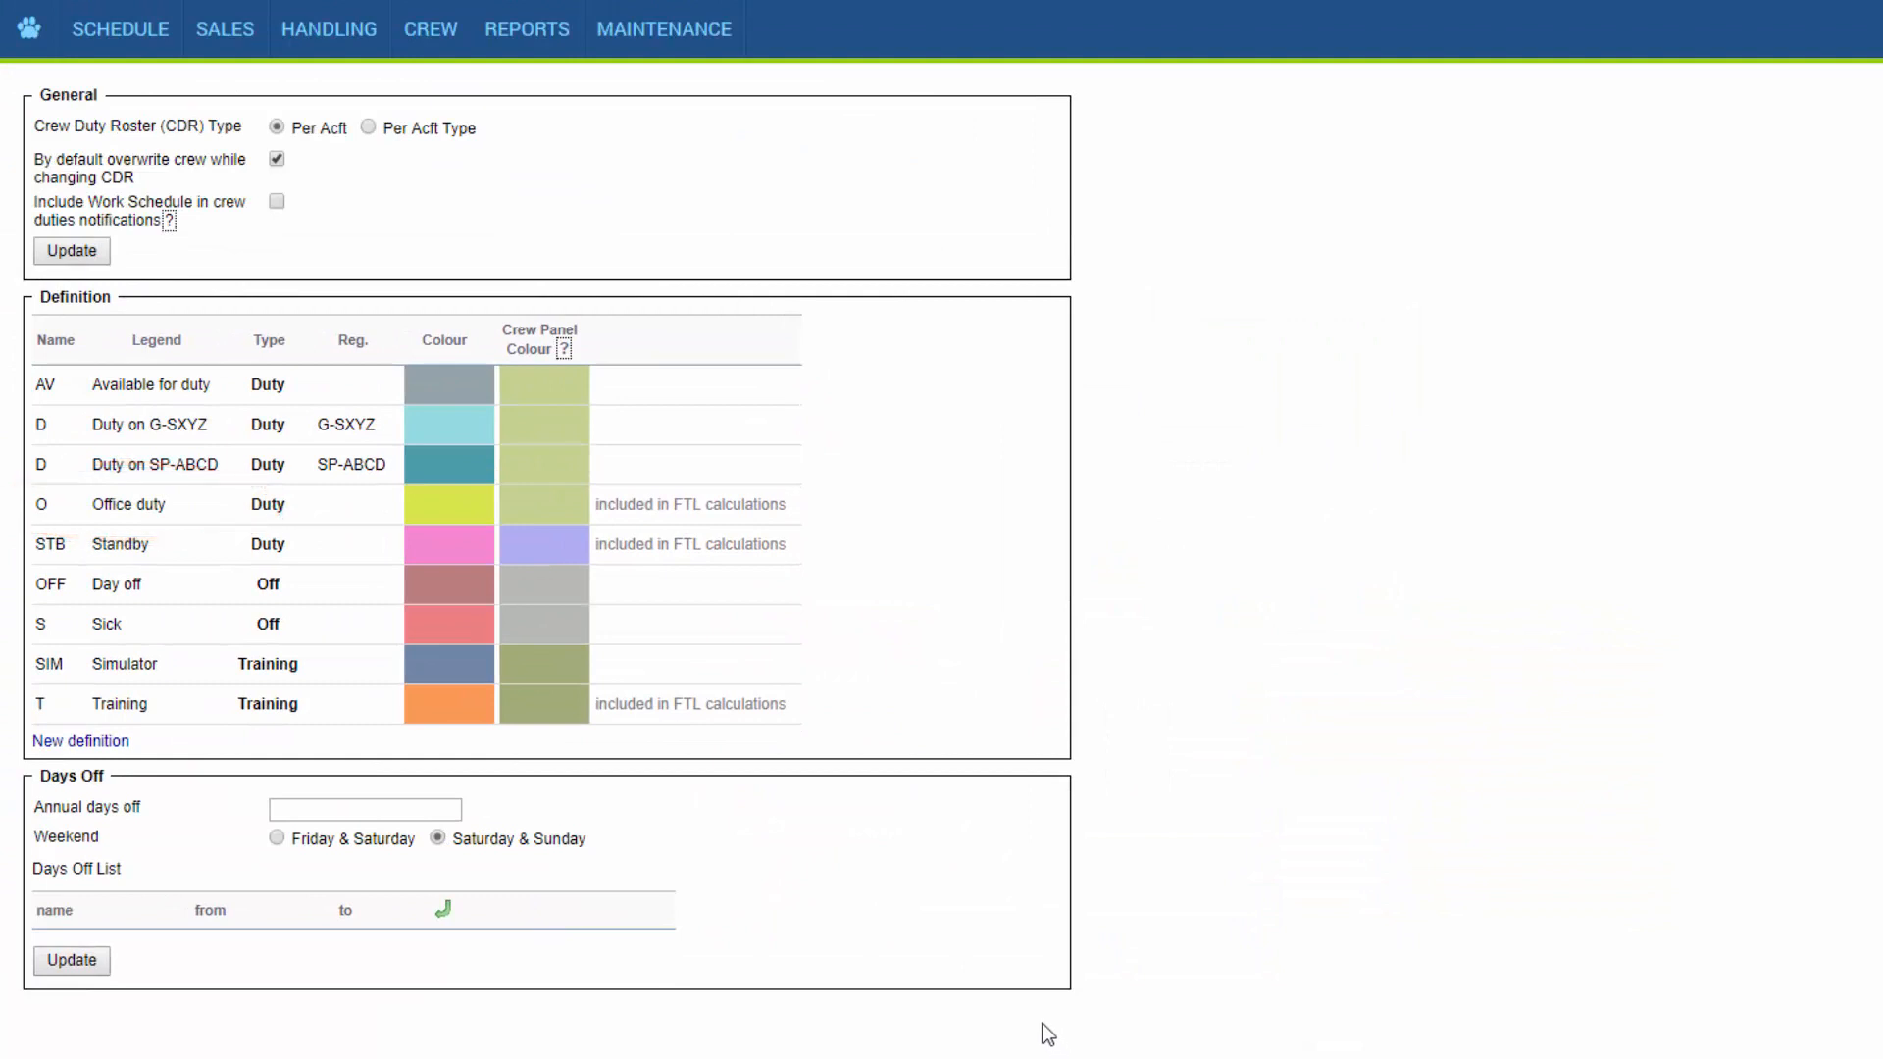
Open the crew Duties roster and start an Office duty (O) entry for captain APT covering 2 to 4 January 2019.
mouse_move(422, 47)
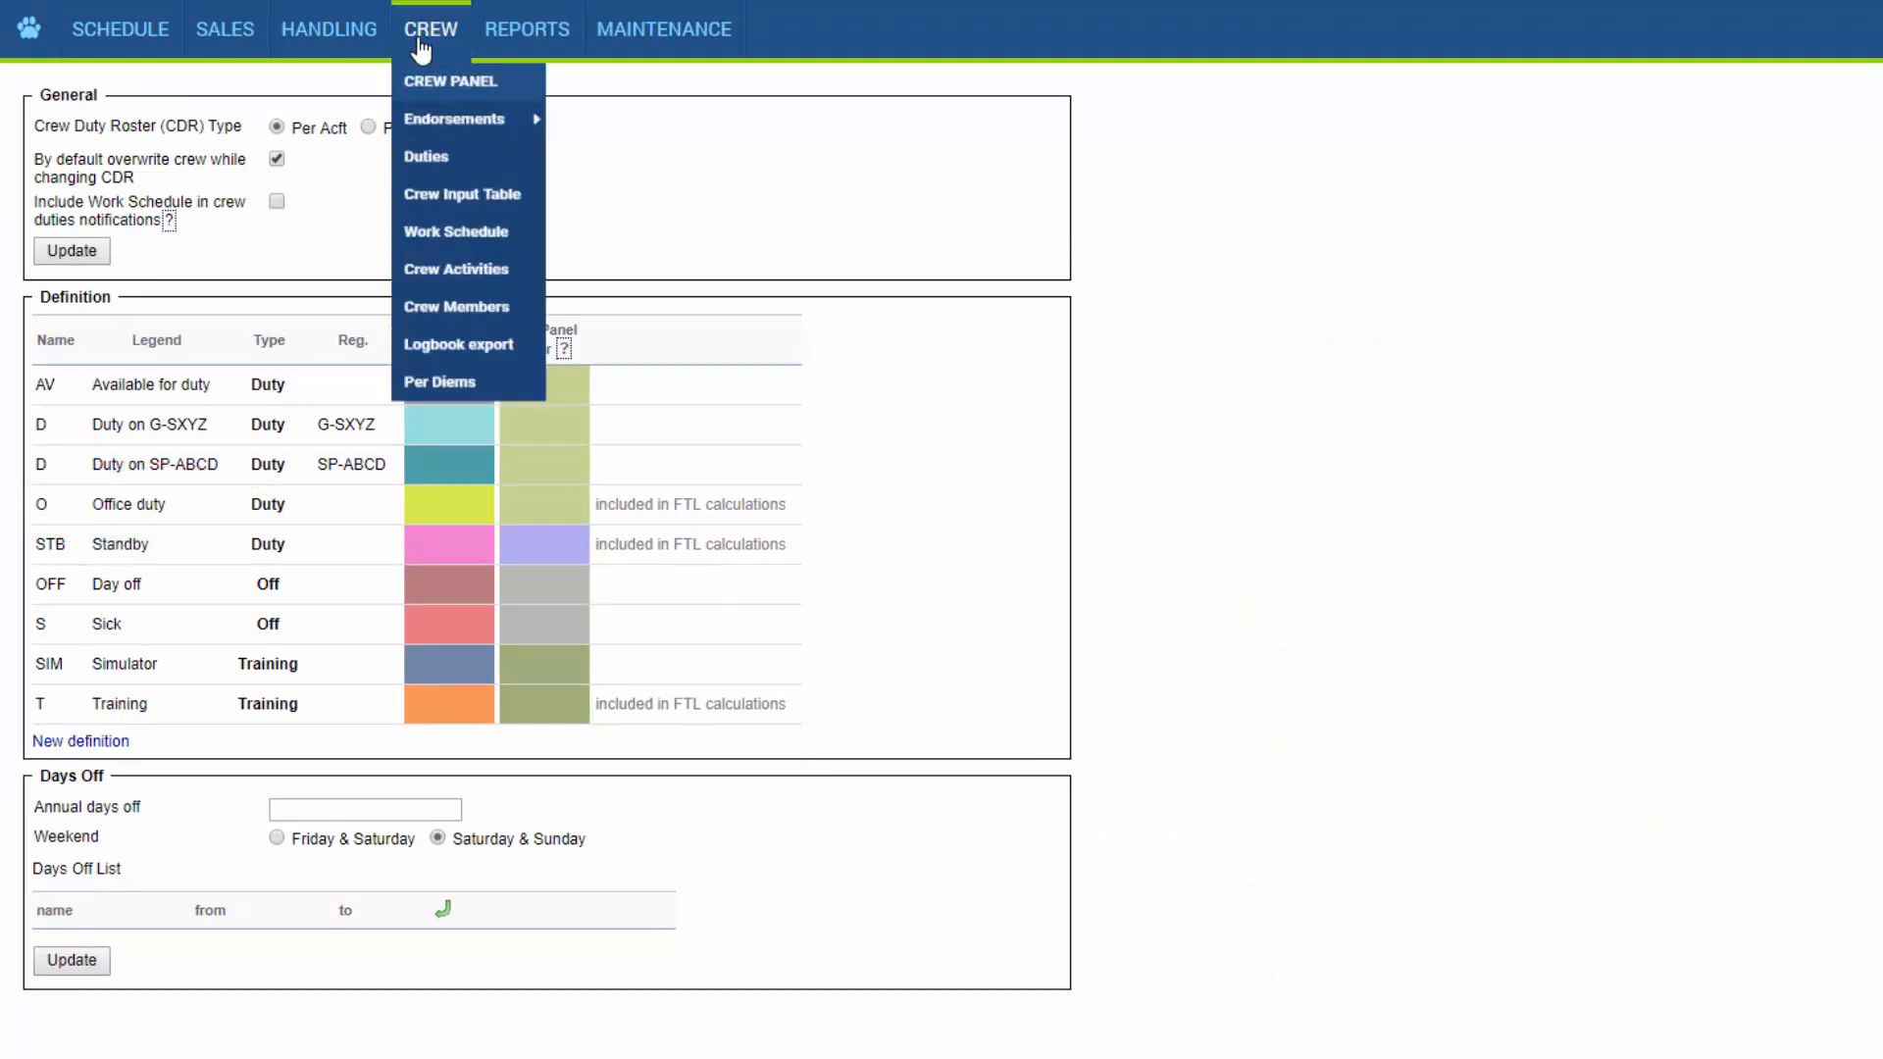
left_click(480, 167)
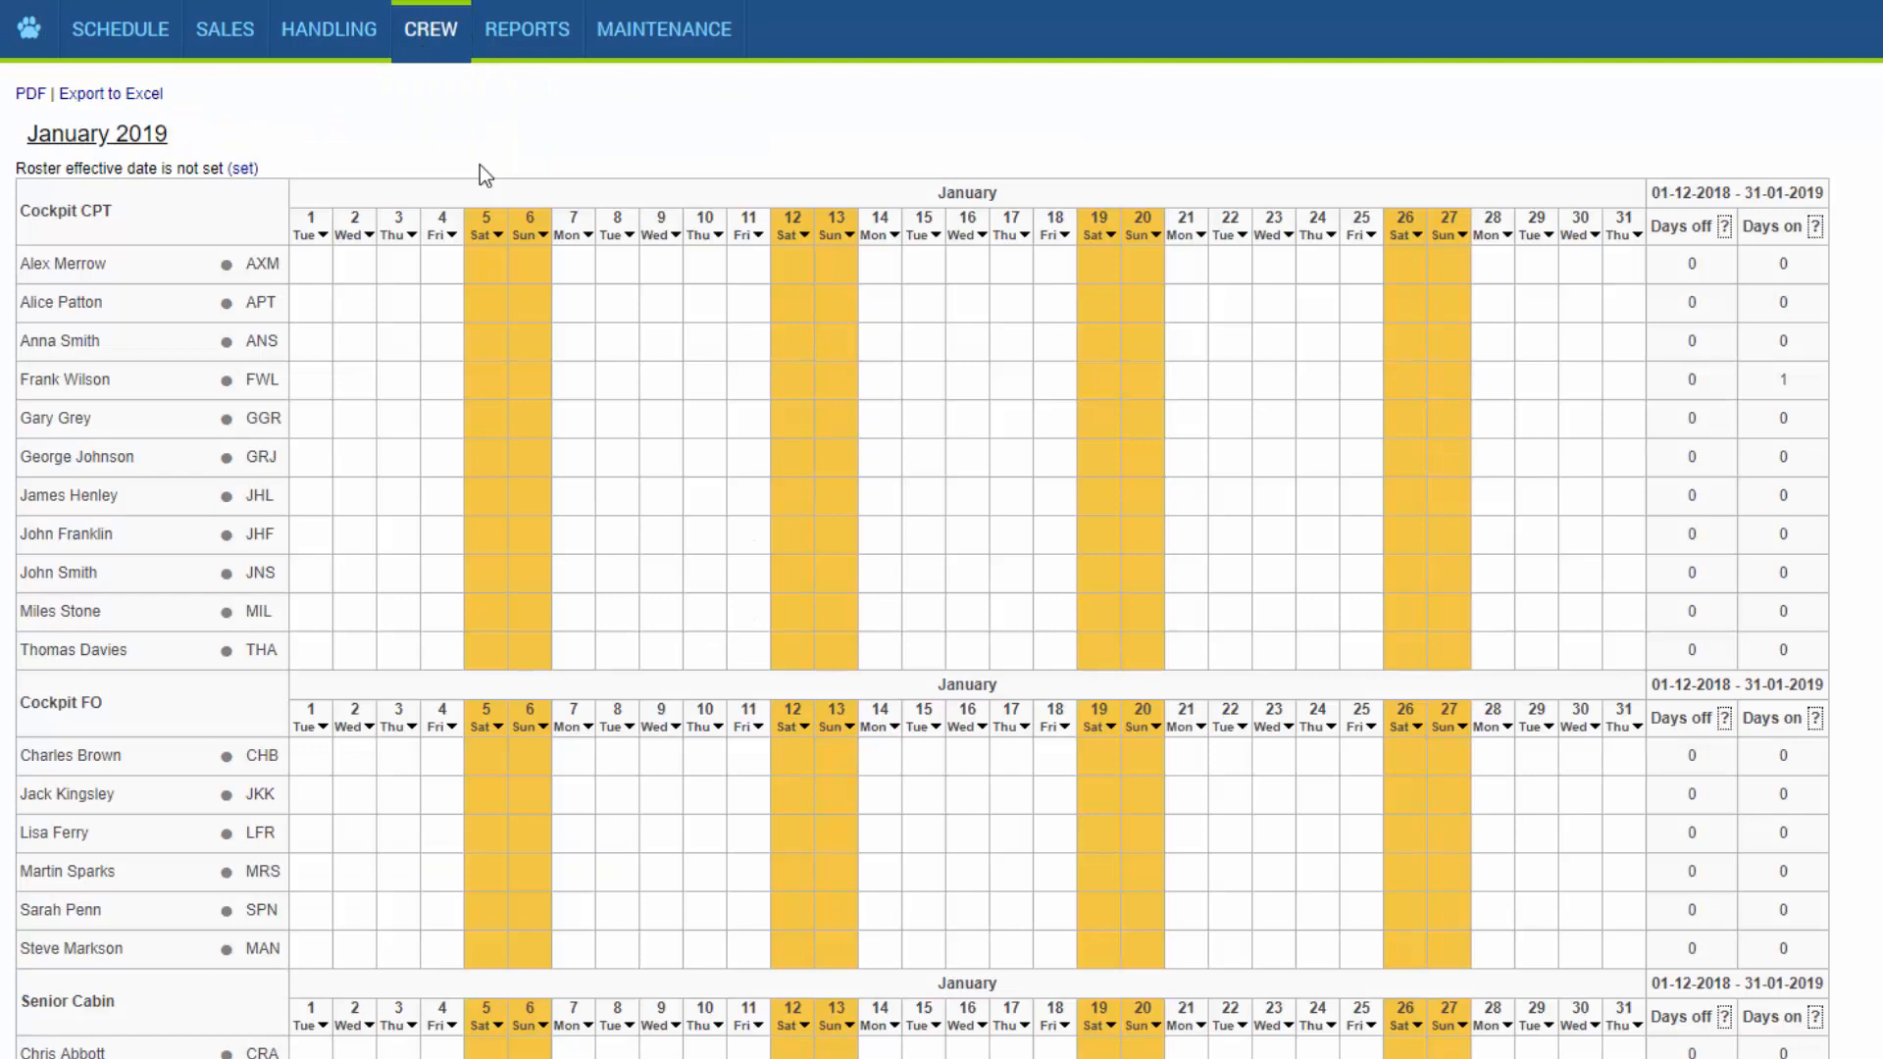
left_click(363, 304)
left_click_drag(363, 307, 444, 307)
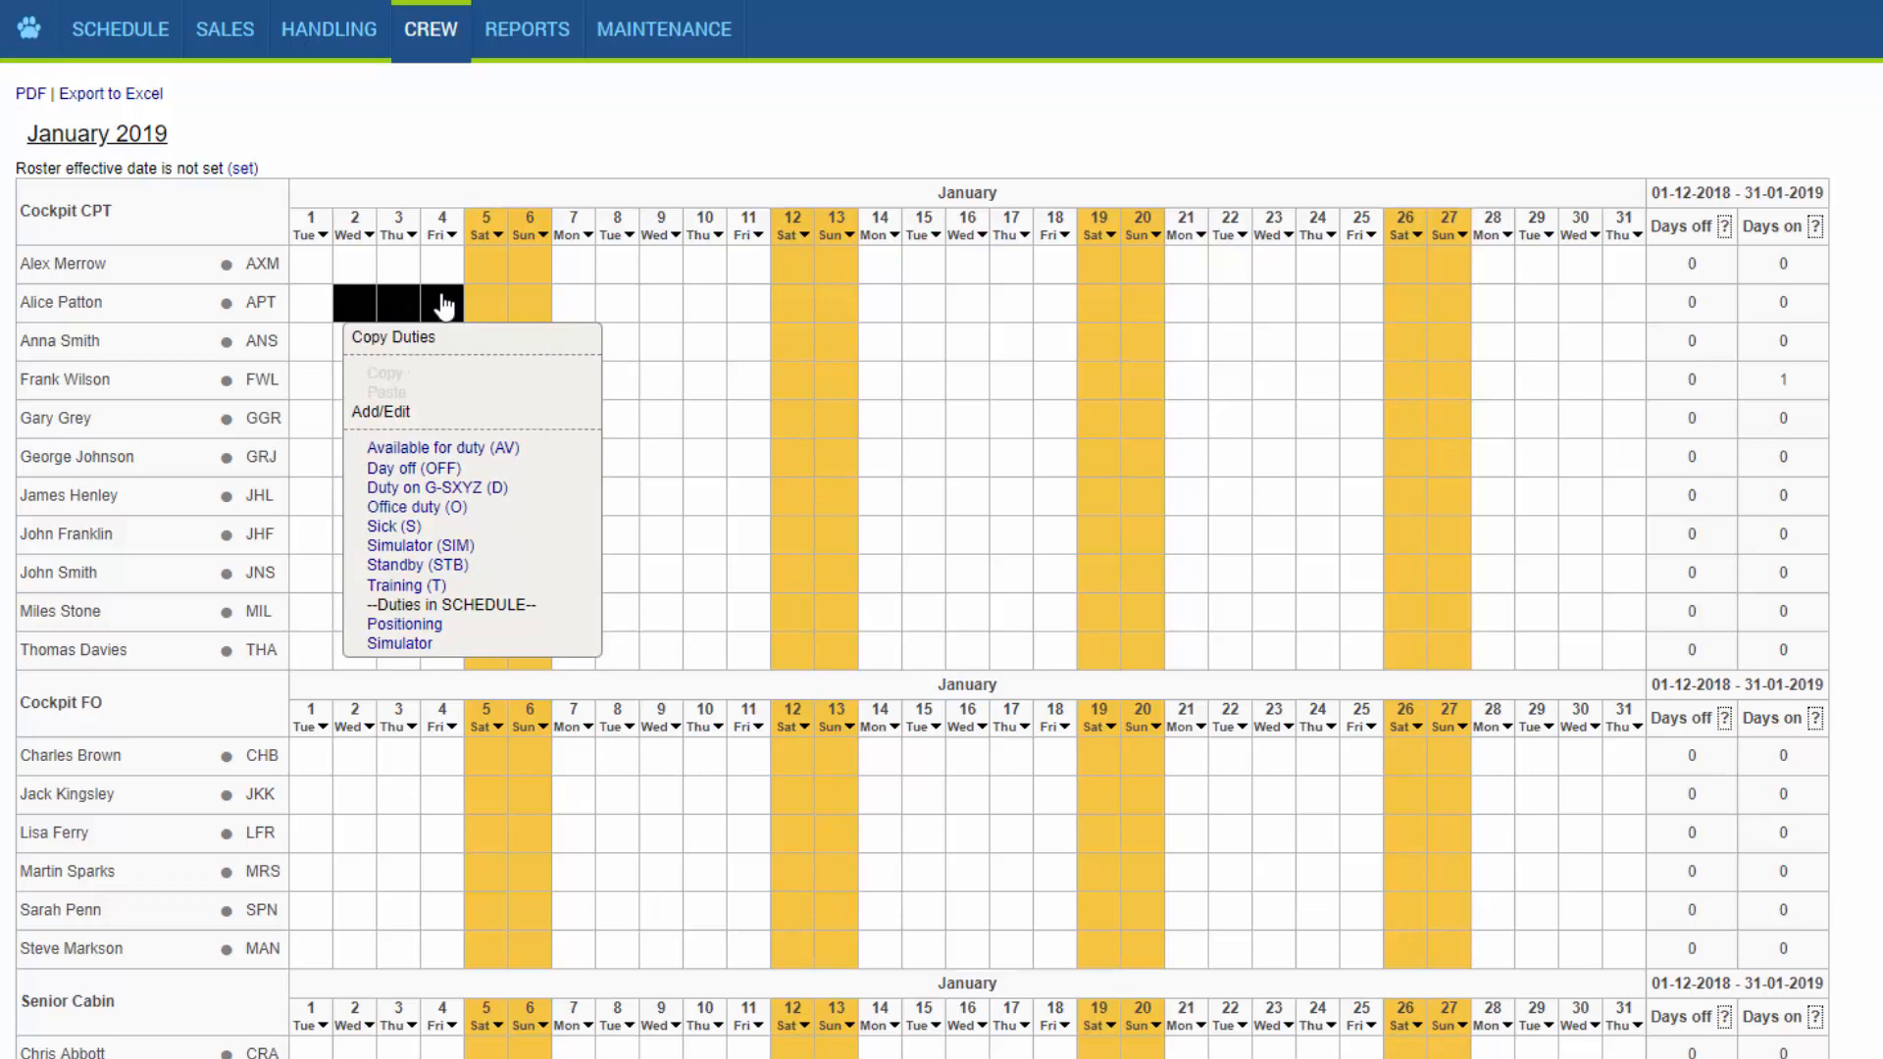
left_click(434, 508)
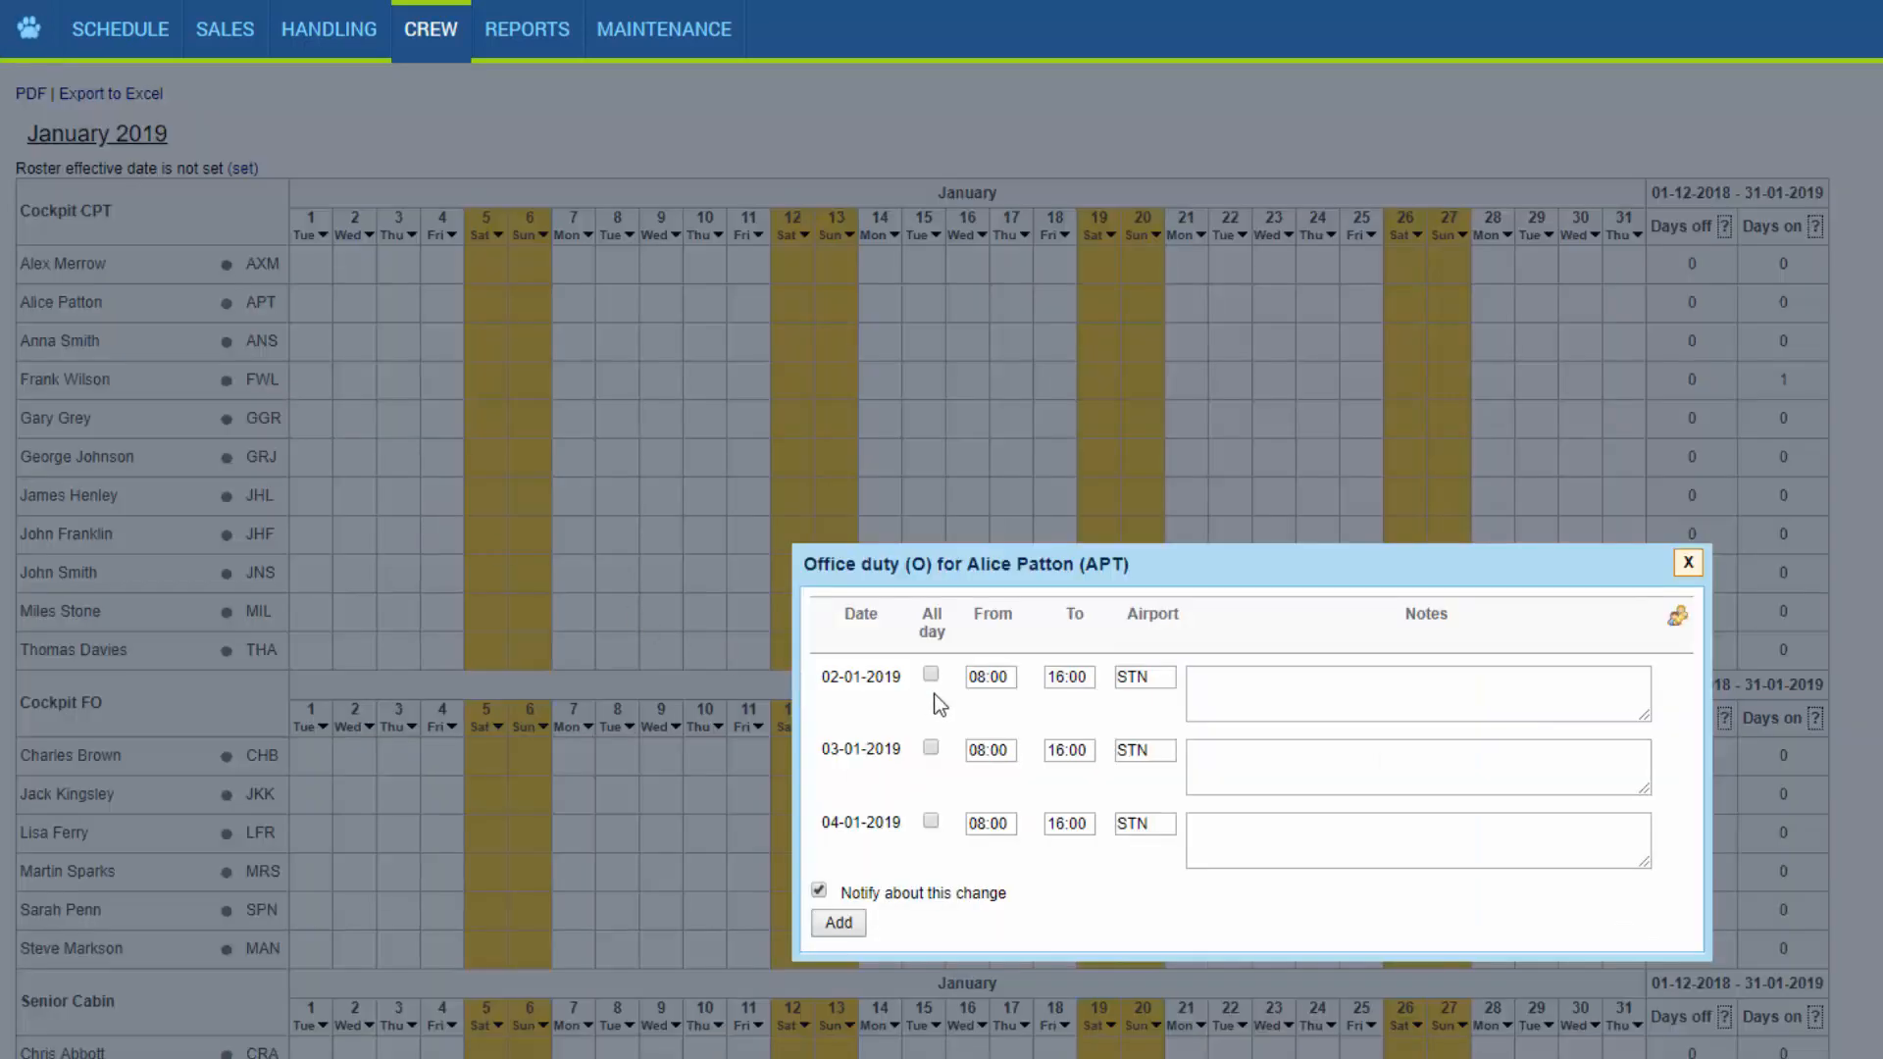
Set the 02-01-2019 office duty to run from 09:00 to 17:00.
left_click(985, 681)
key("BackSpace")
type("9")
left_click(1066, 680)
key("BackSpace")
type("7")
Enter the note "staff meeting" for 02-01-2019 and add the office duties with change notification turned off.
left_click(1219, 699)
type("staff meeting")
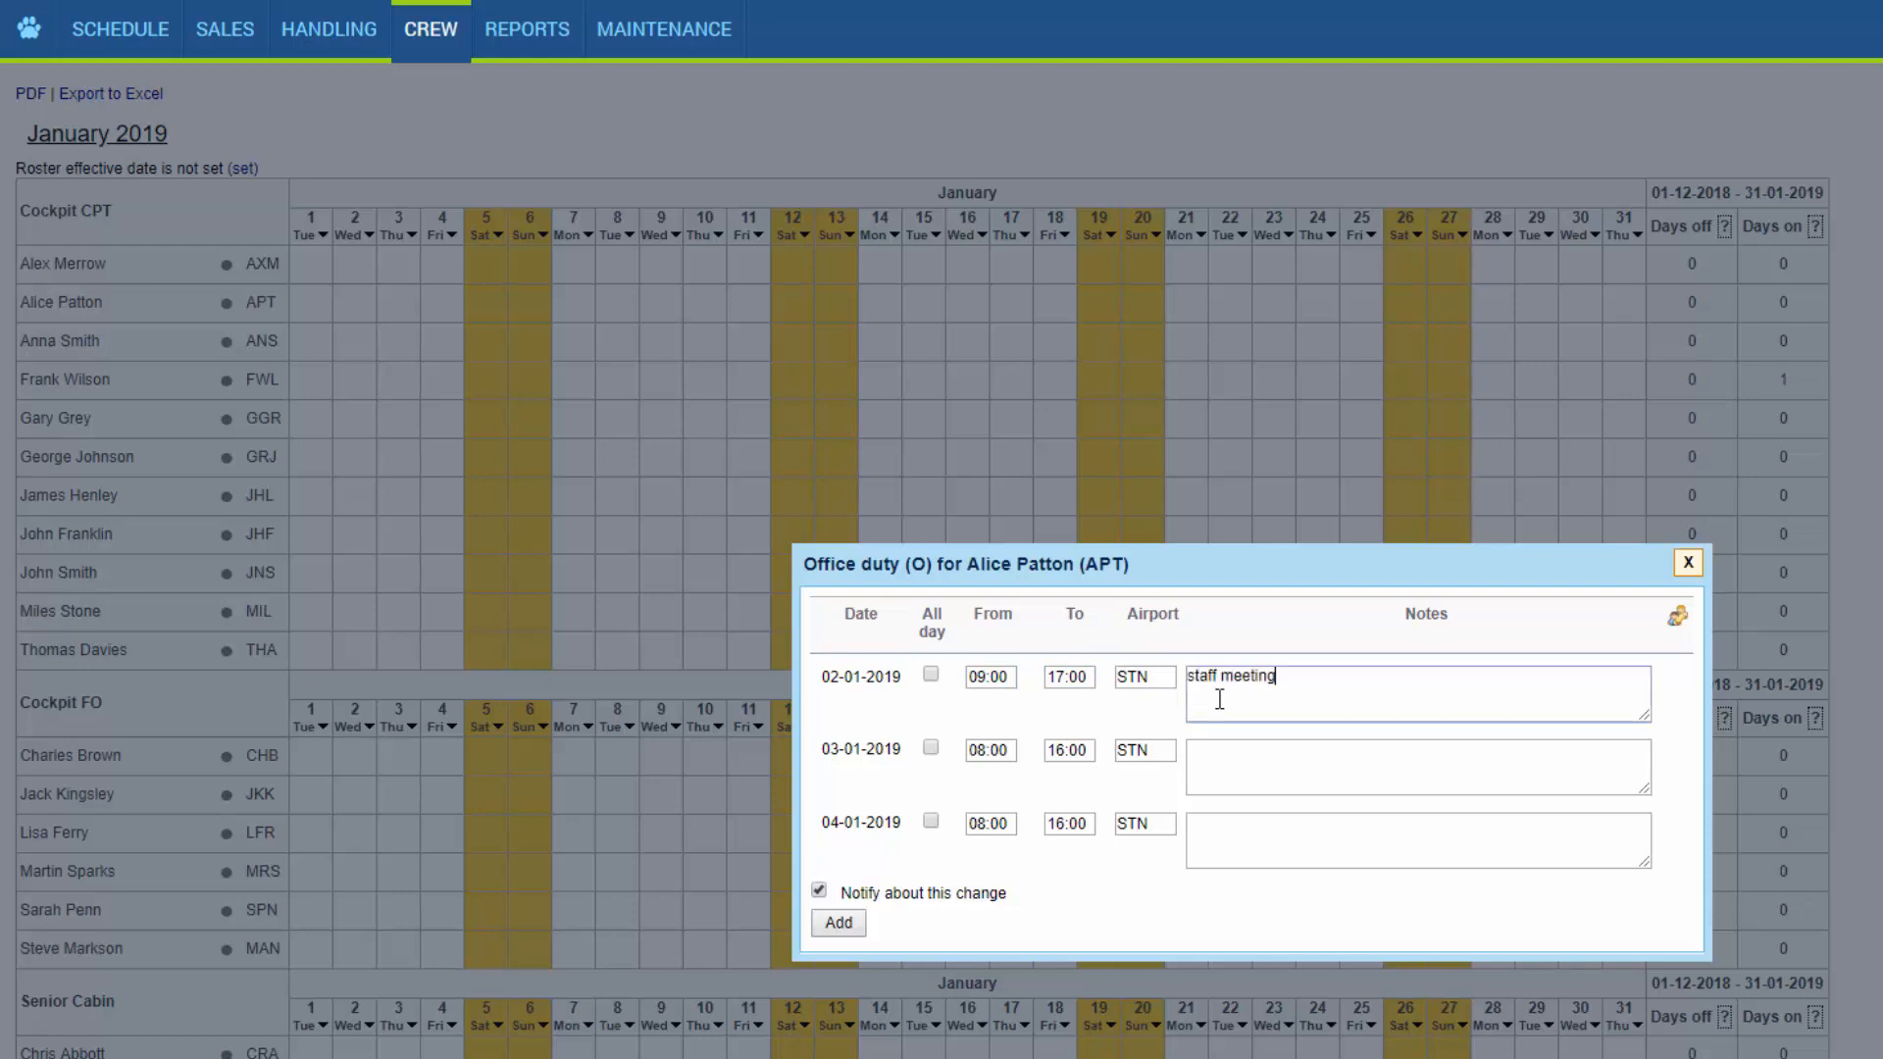
left_click(819, 891)
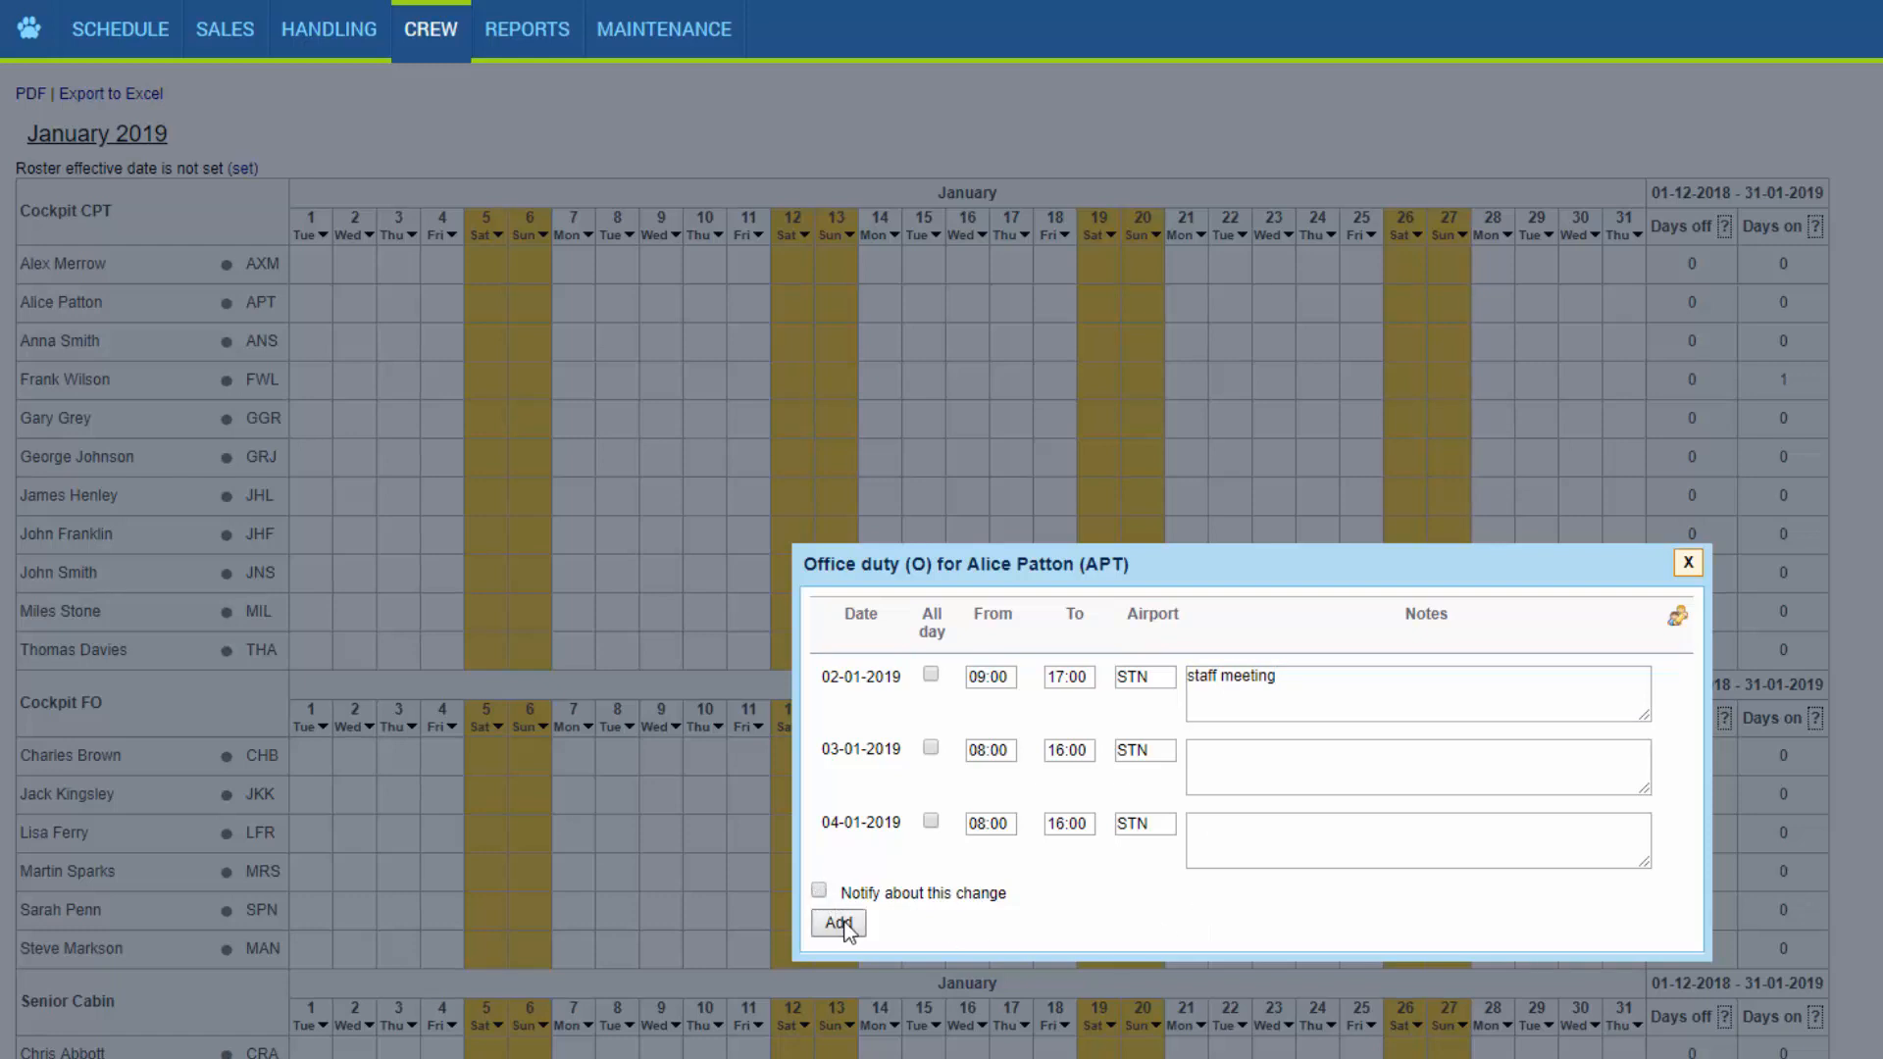
left_click(840, 923)
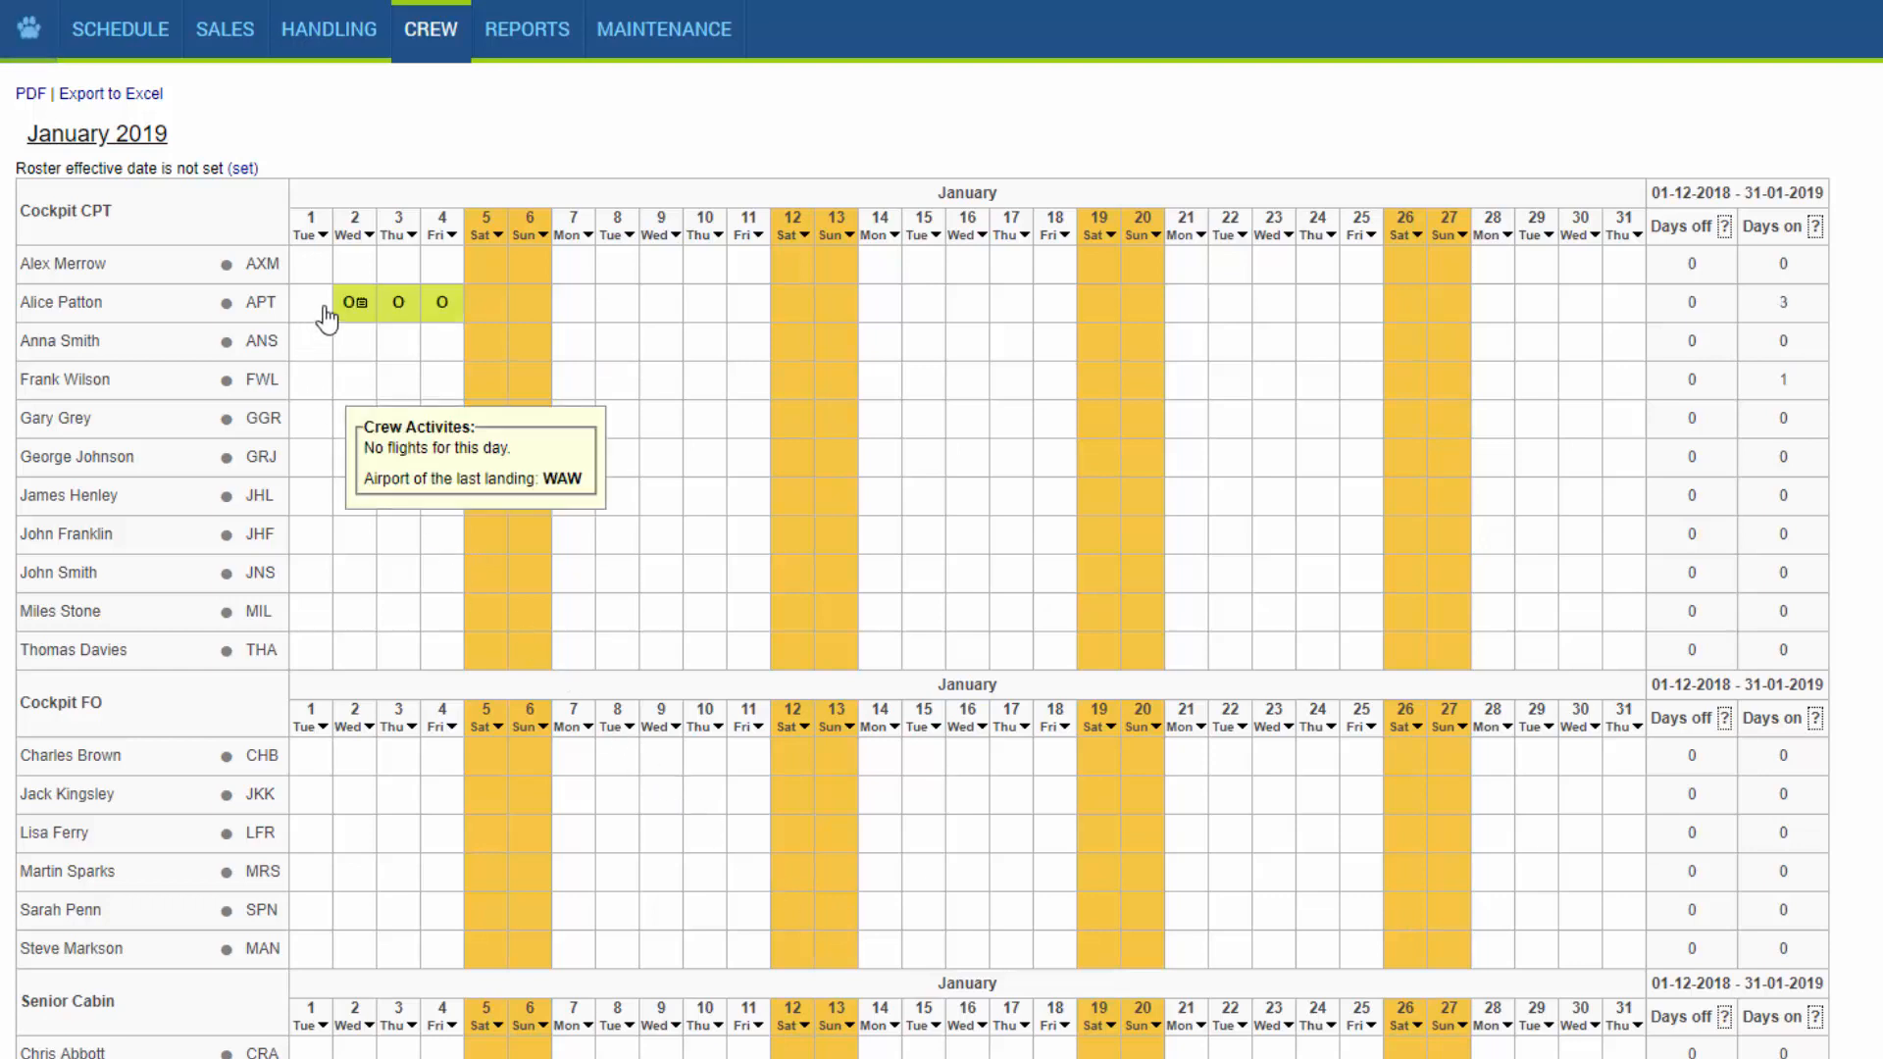
Delete APT's office duty on 3 January, leaving change notification on.
mouse_move(354, 312)
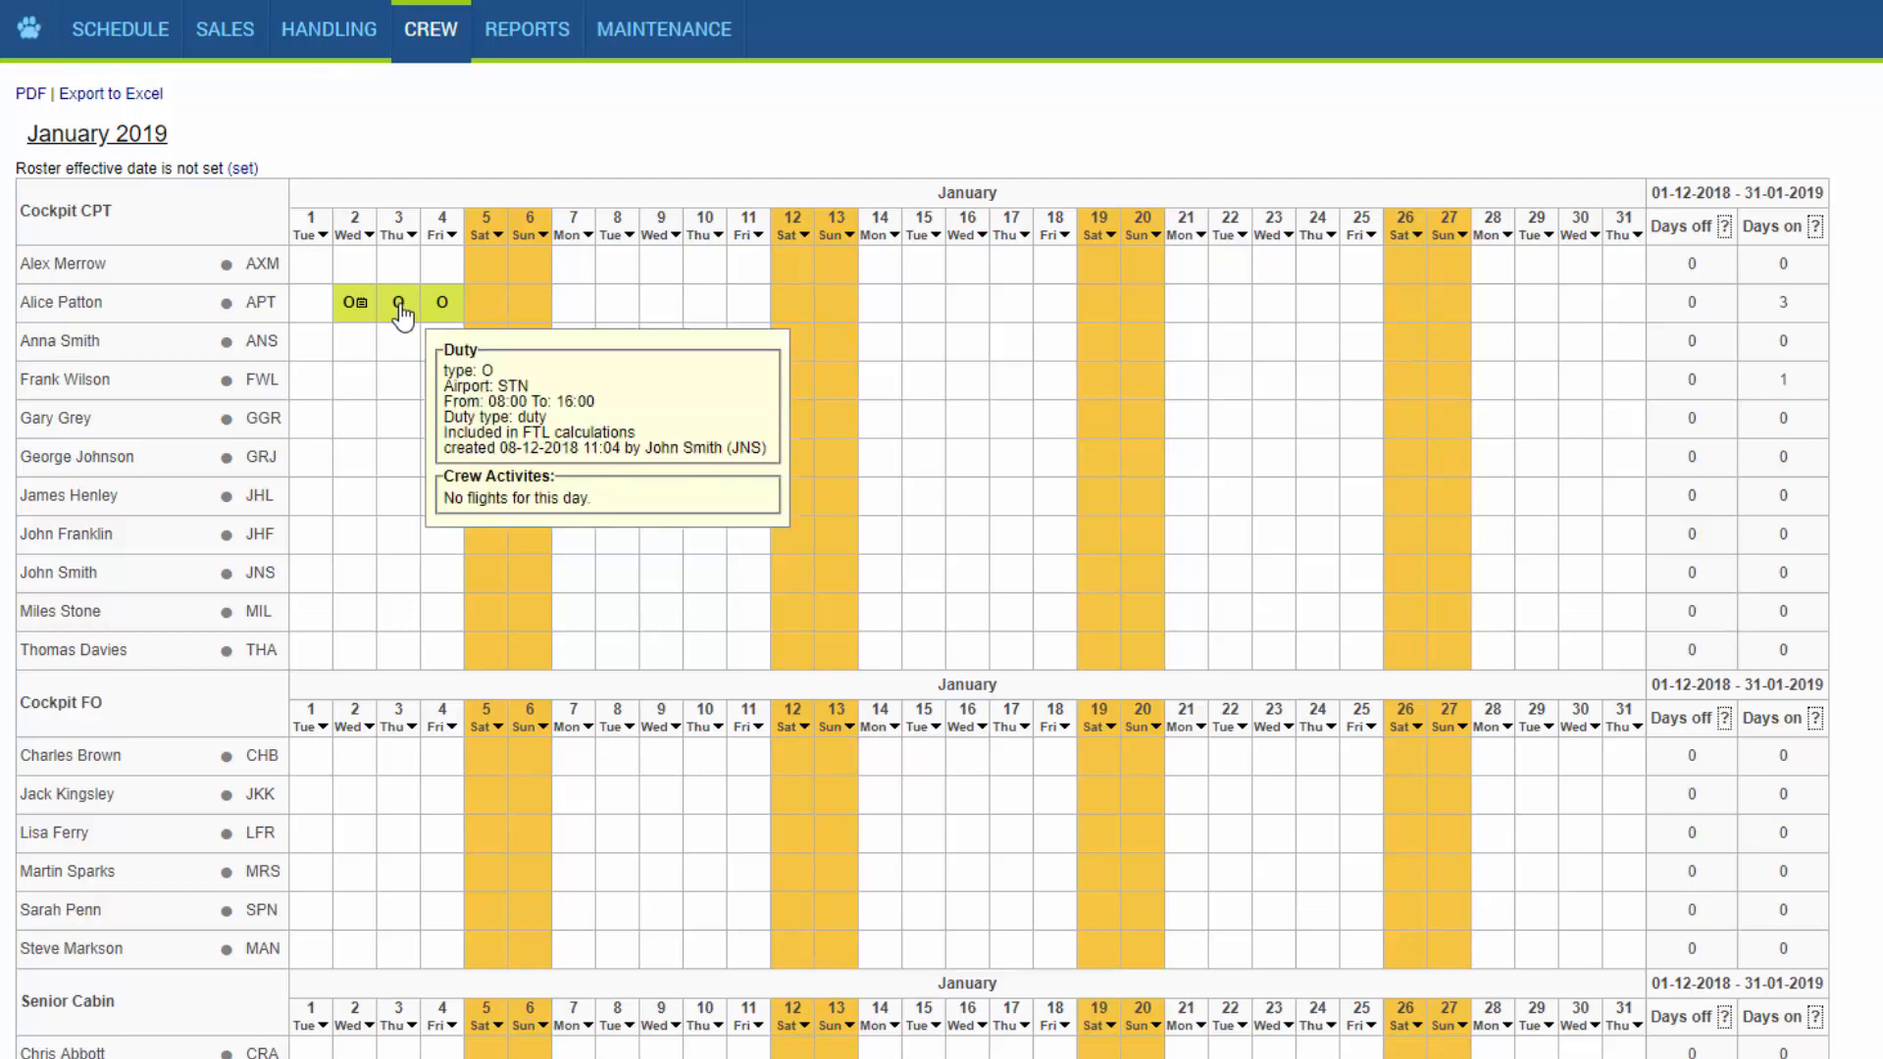
right_click(401, 315)
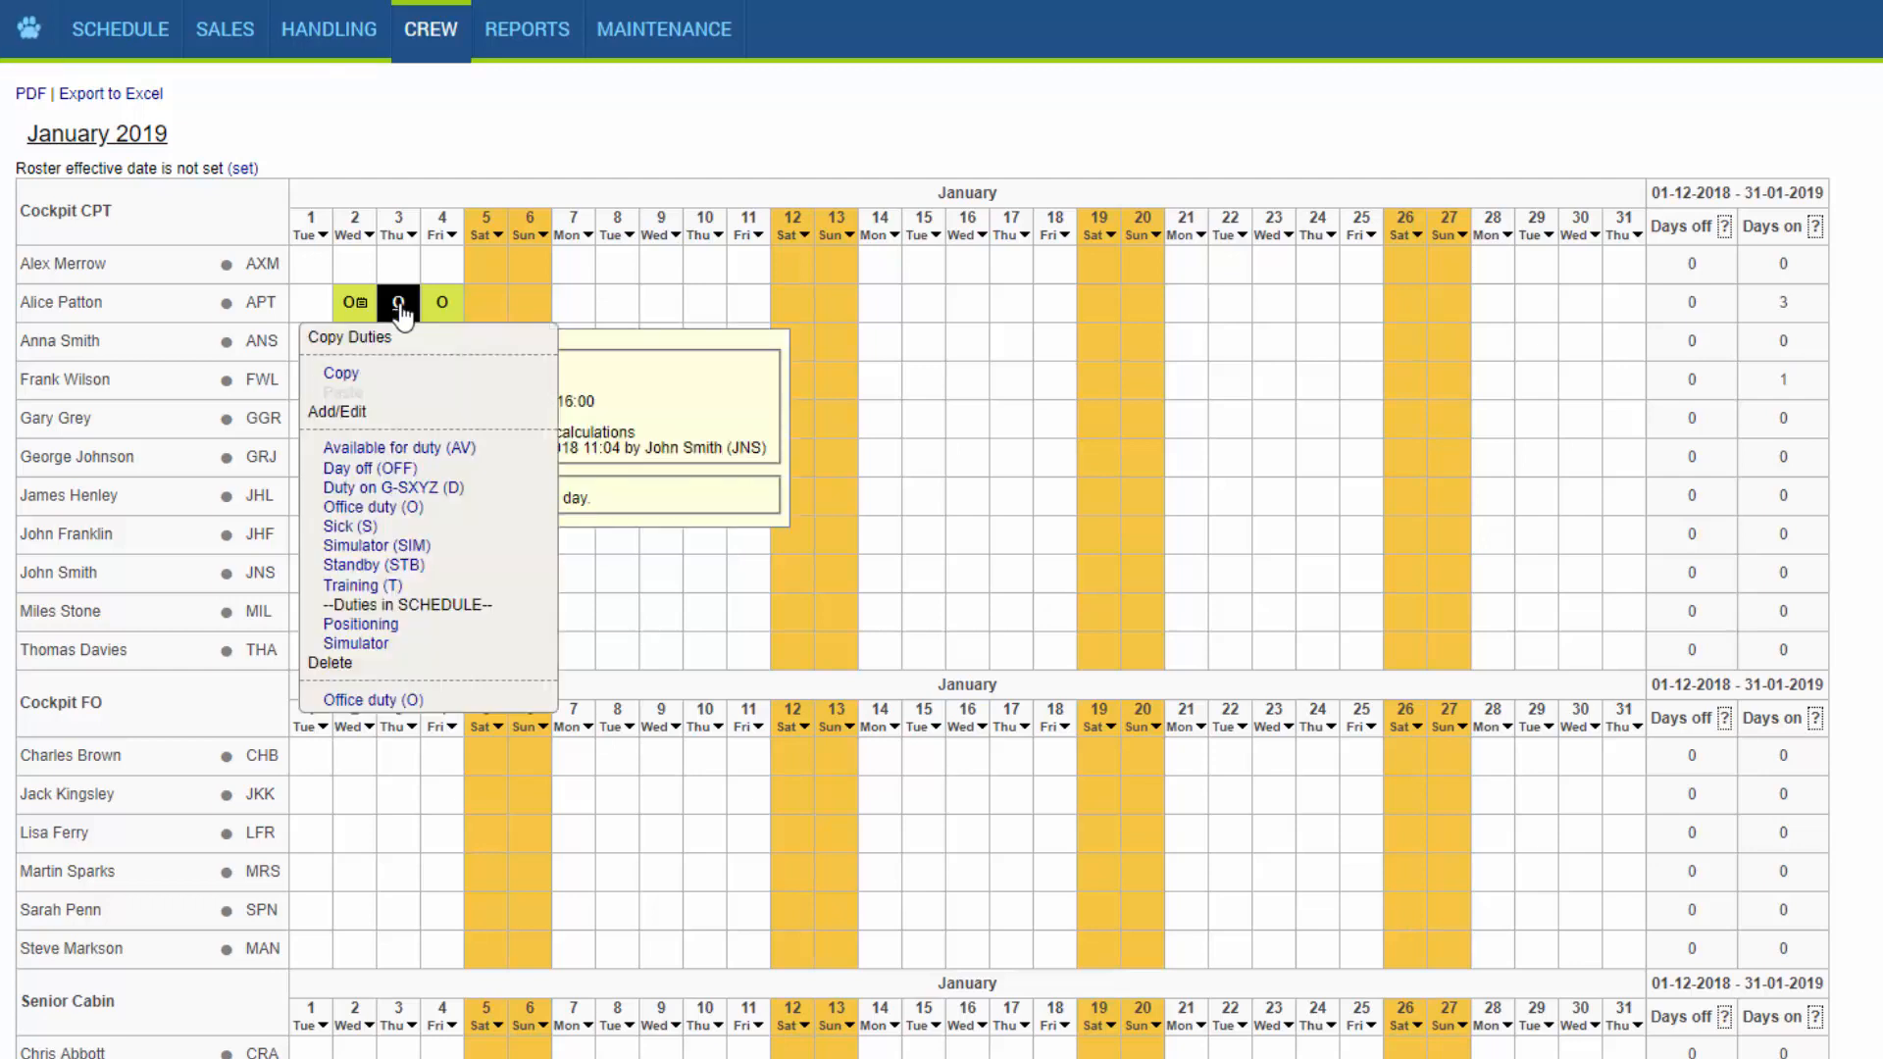
left_click(409, 696)
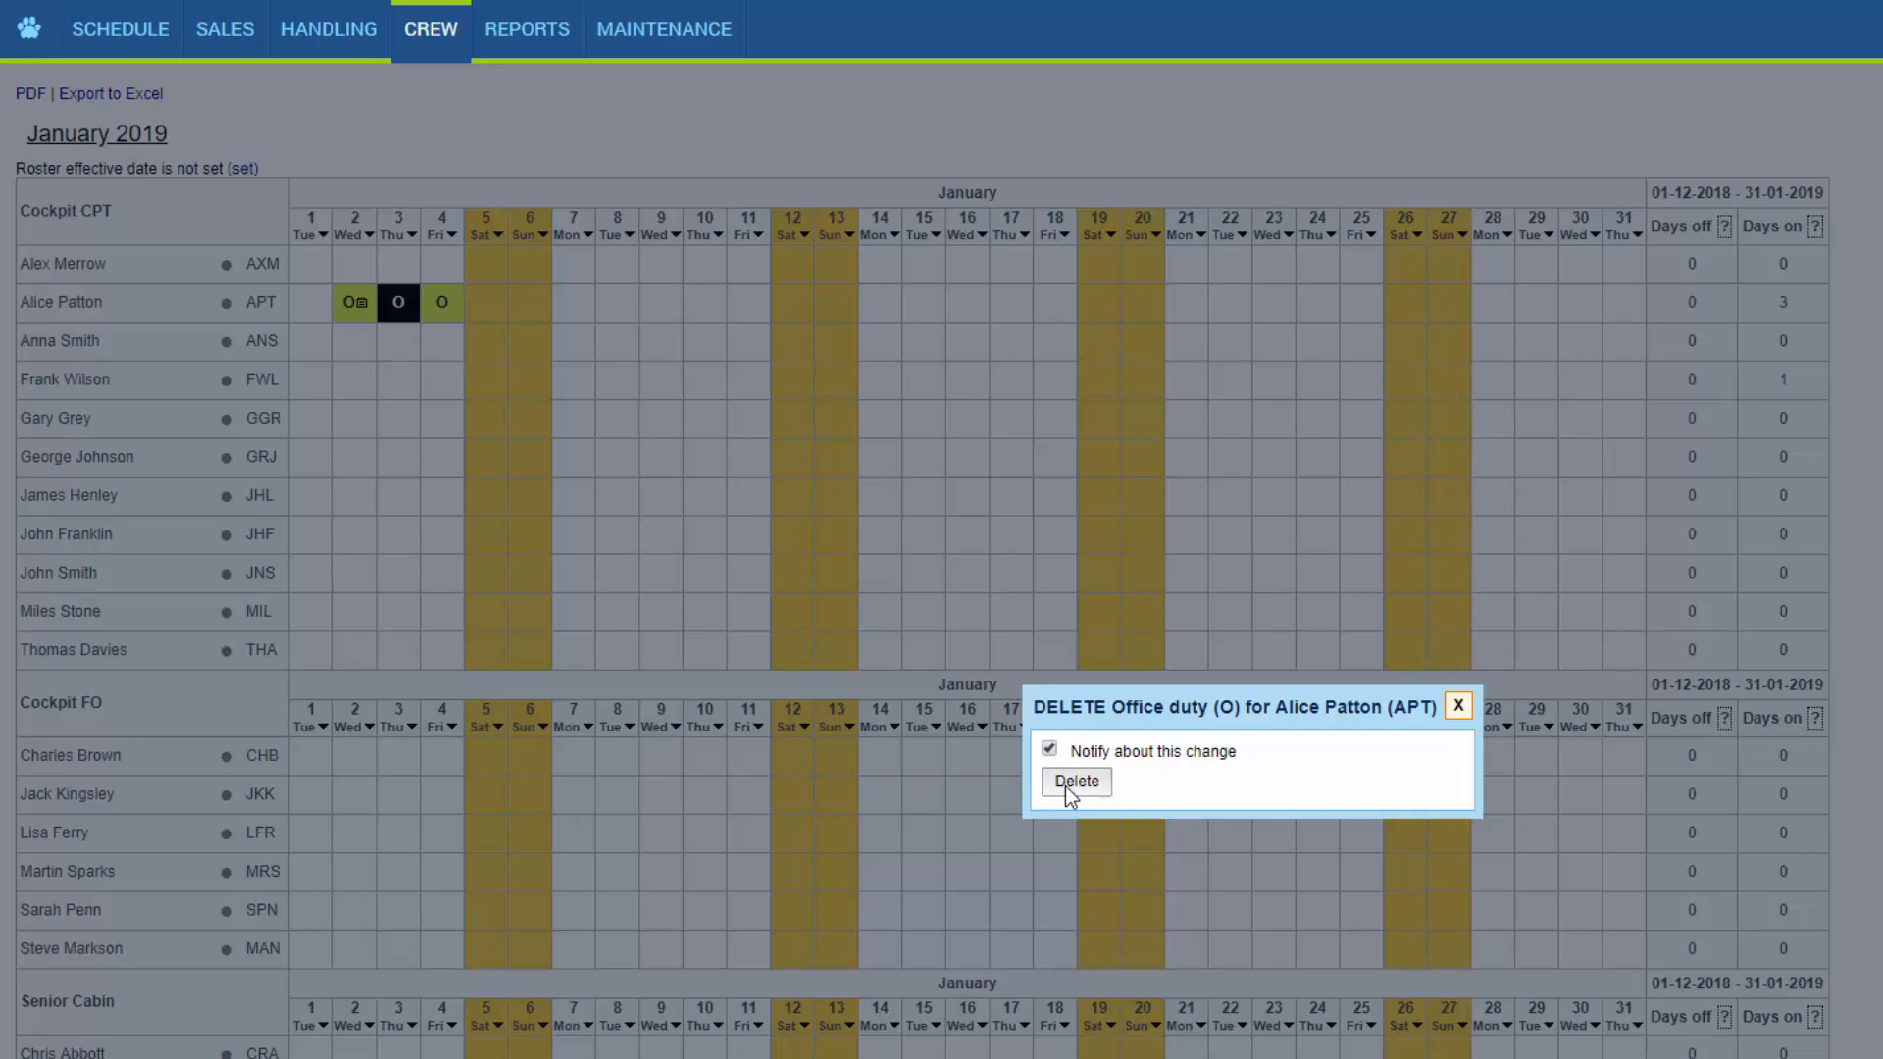
left_click(1066, 787)
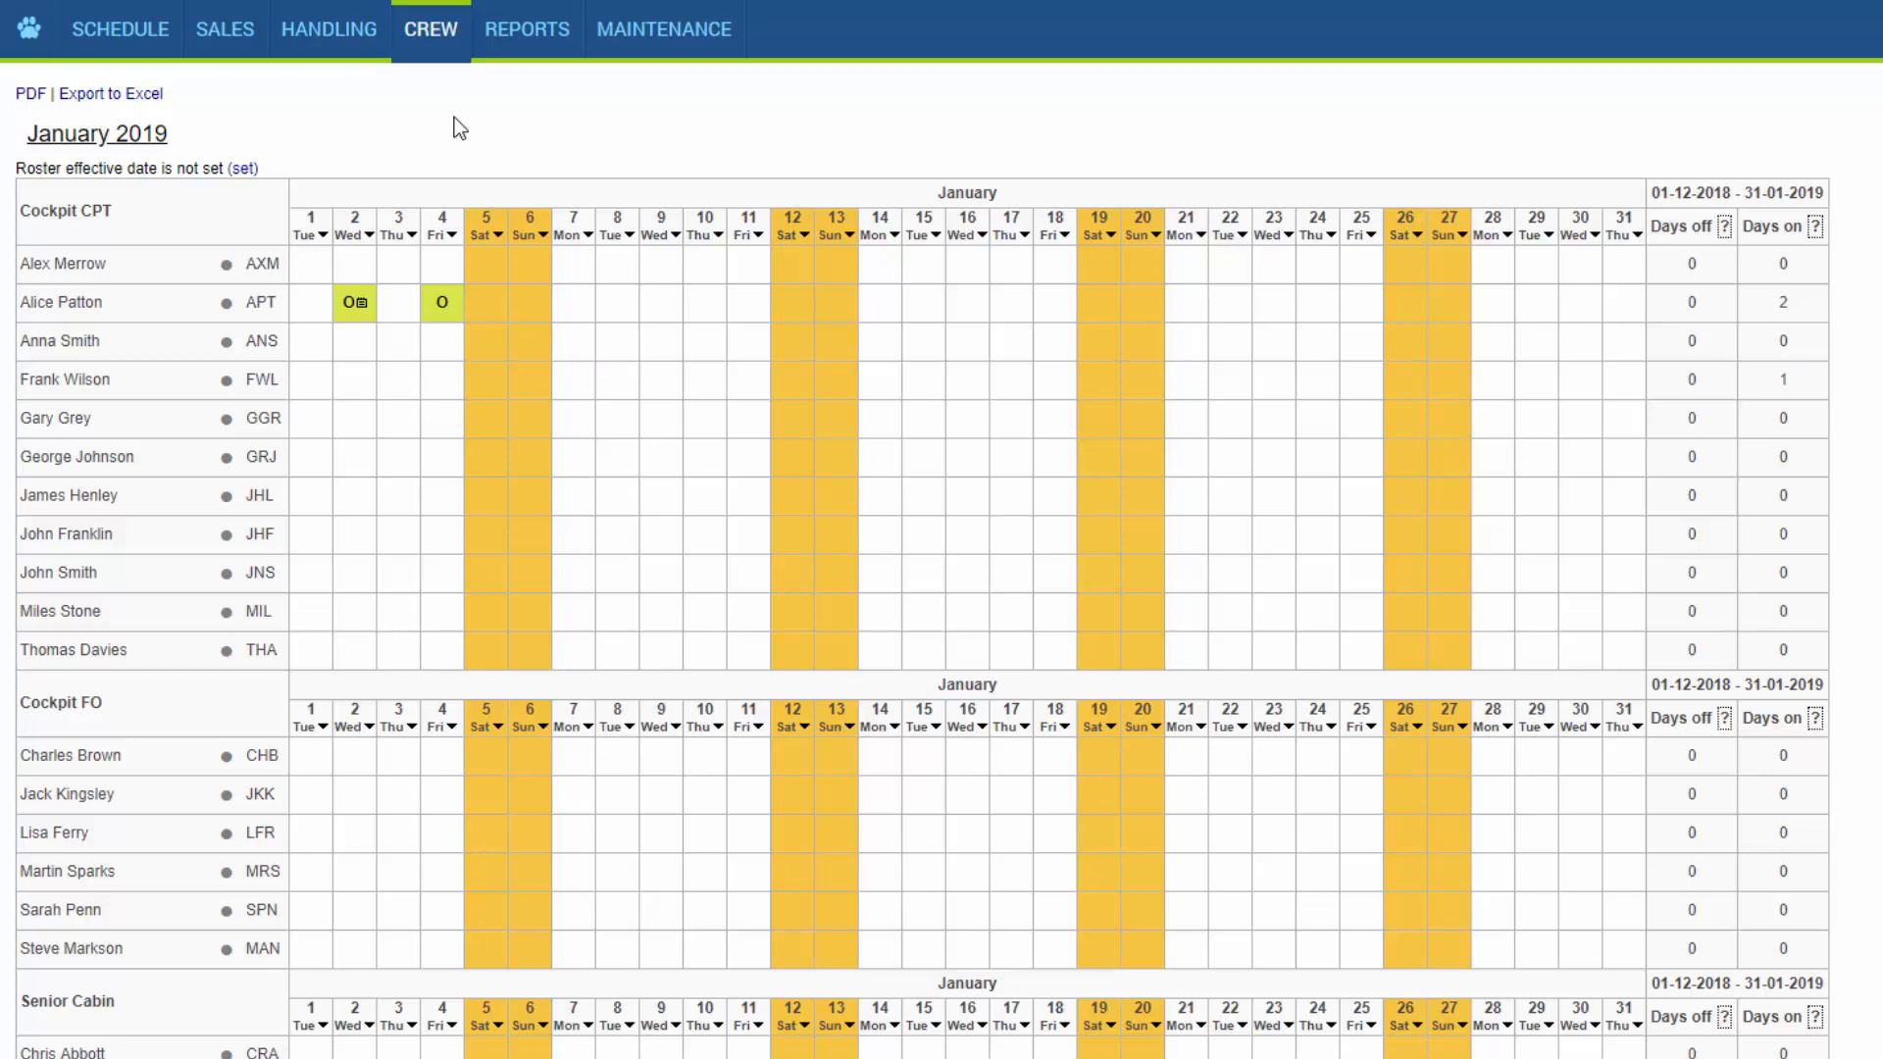
Open the Crew Panel and hide the aircraft section so that only the crew timeline is displayed.
mouse_move(433, 49)
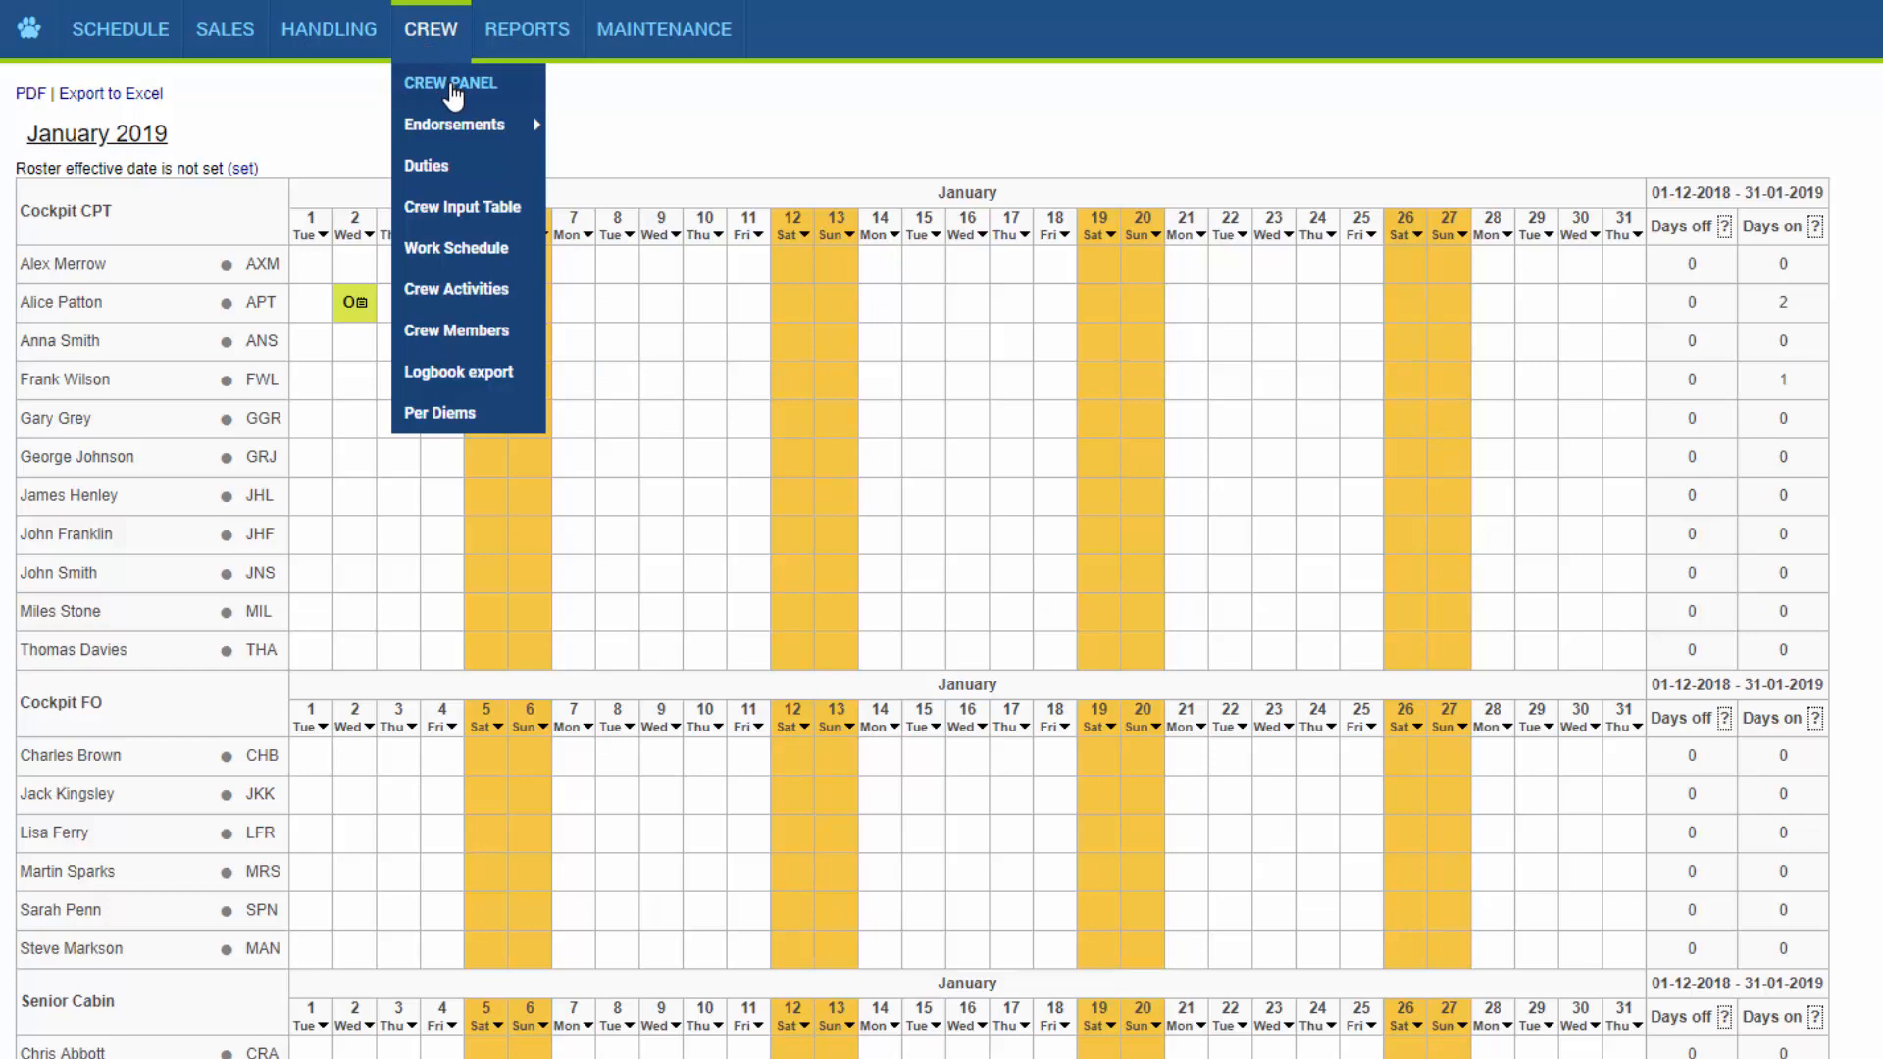
left_click(452, 88)
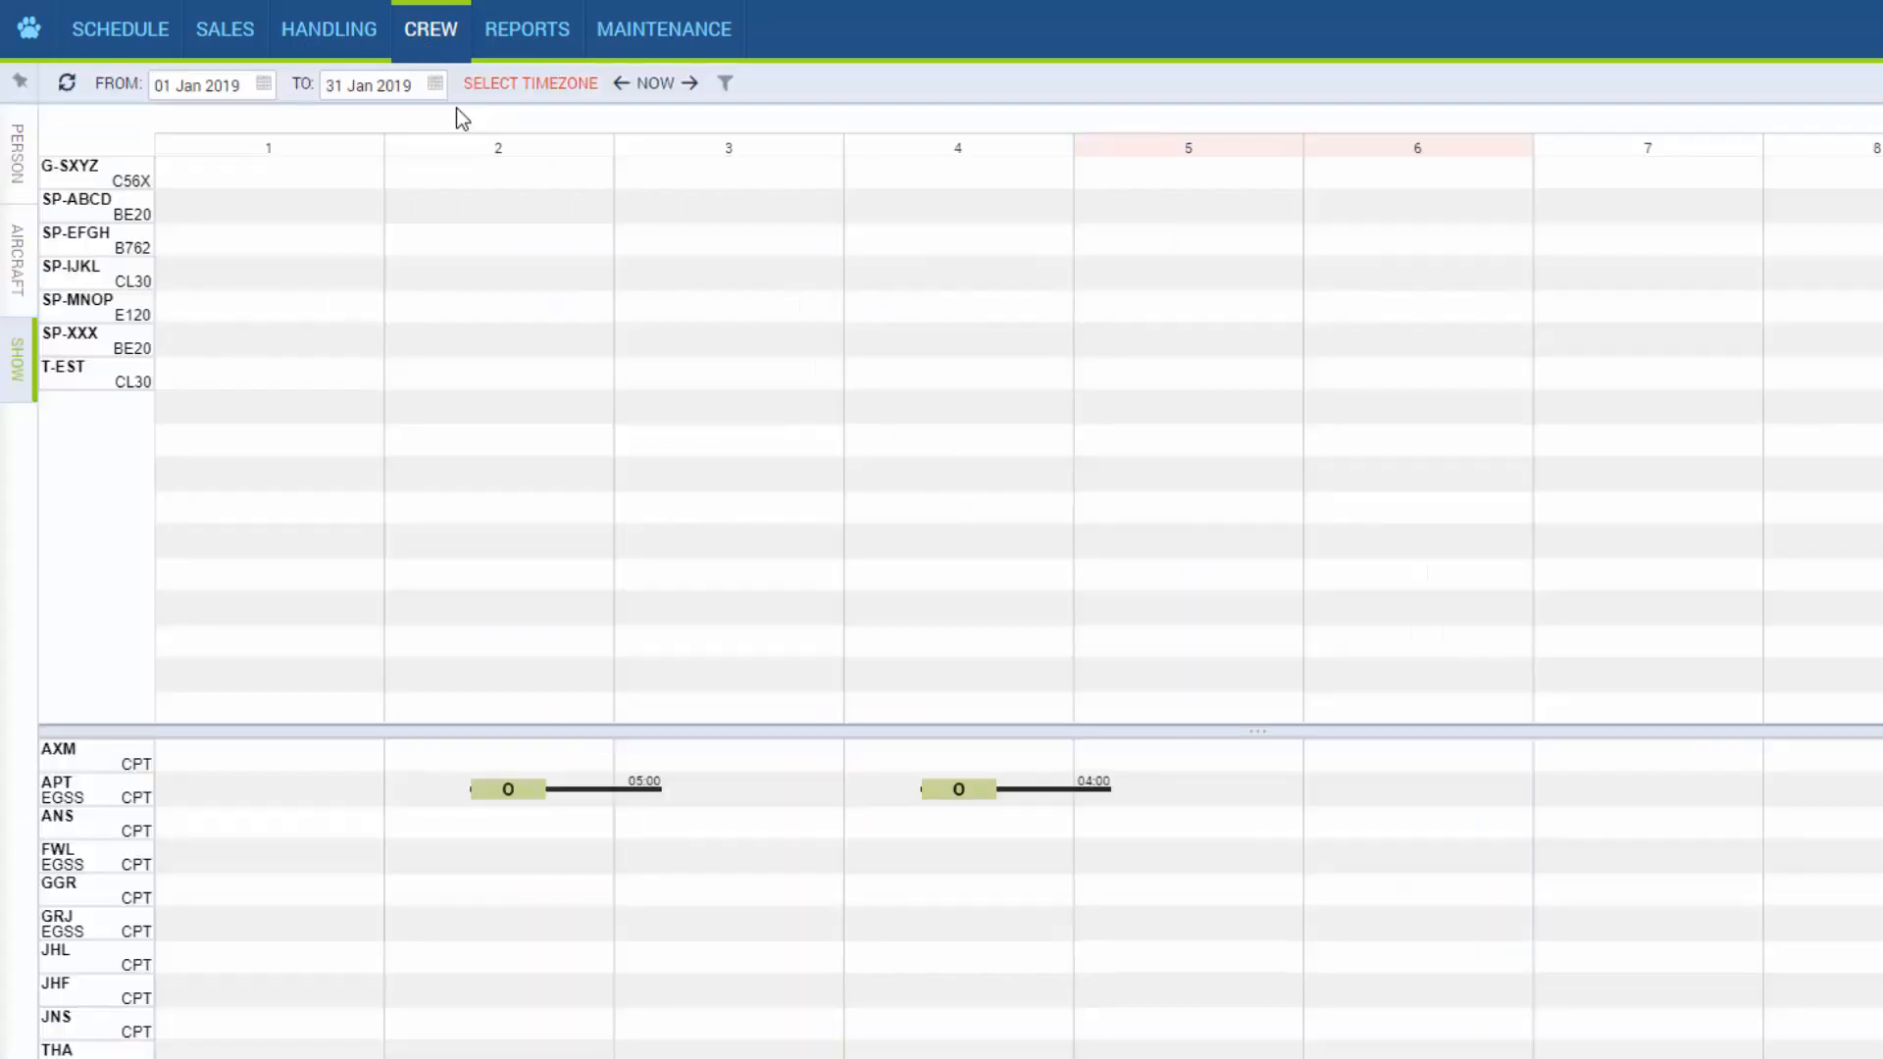
left_click(10, 397)
left_click(114, 176)
left_click(127, 237)
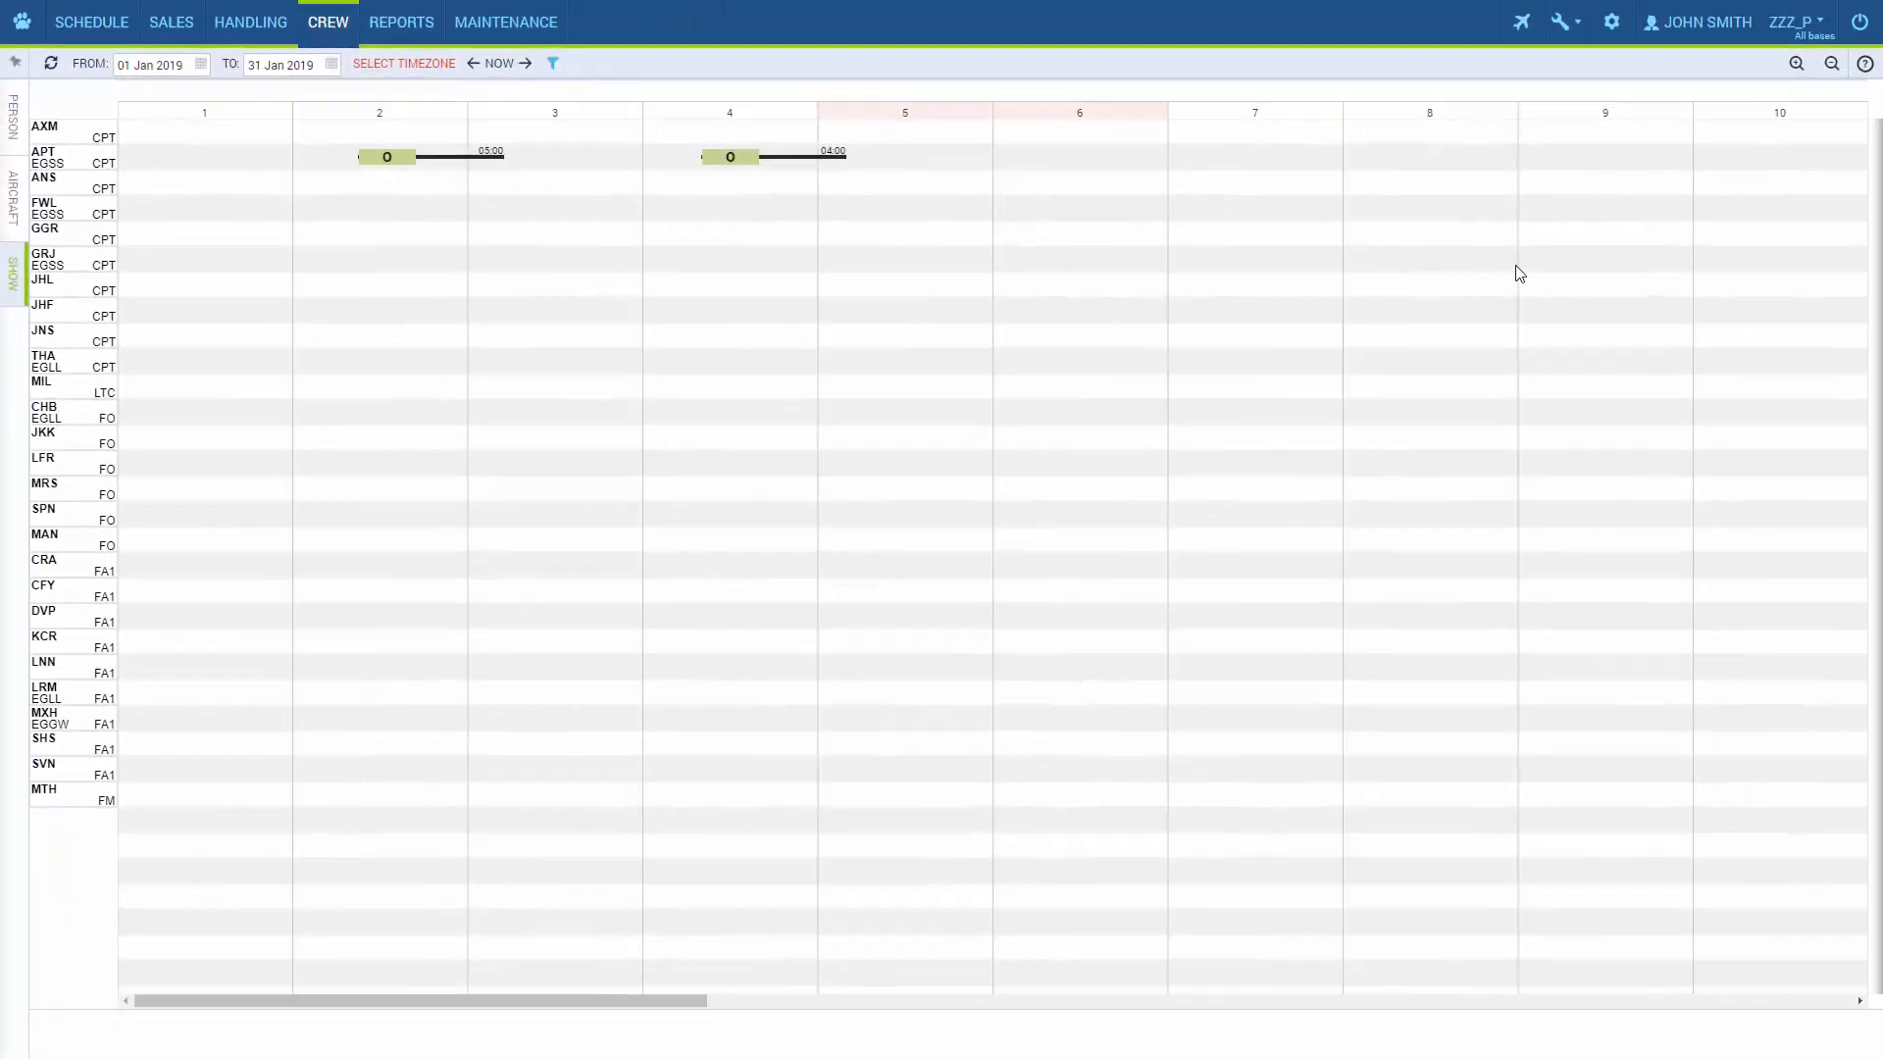
left_click(1865, 65)
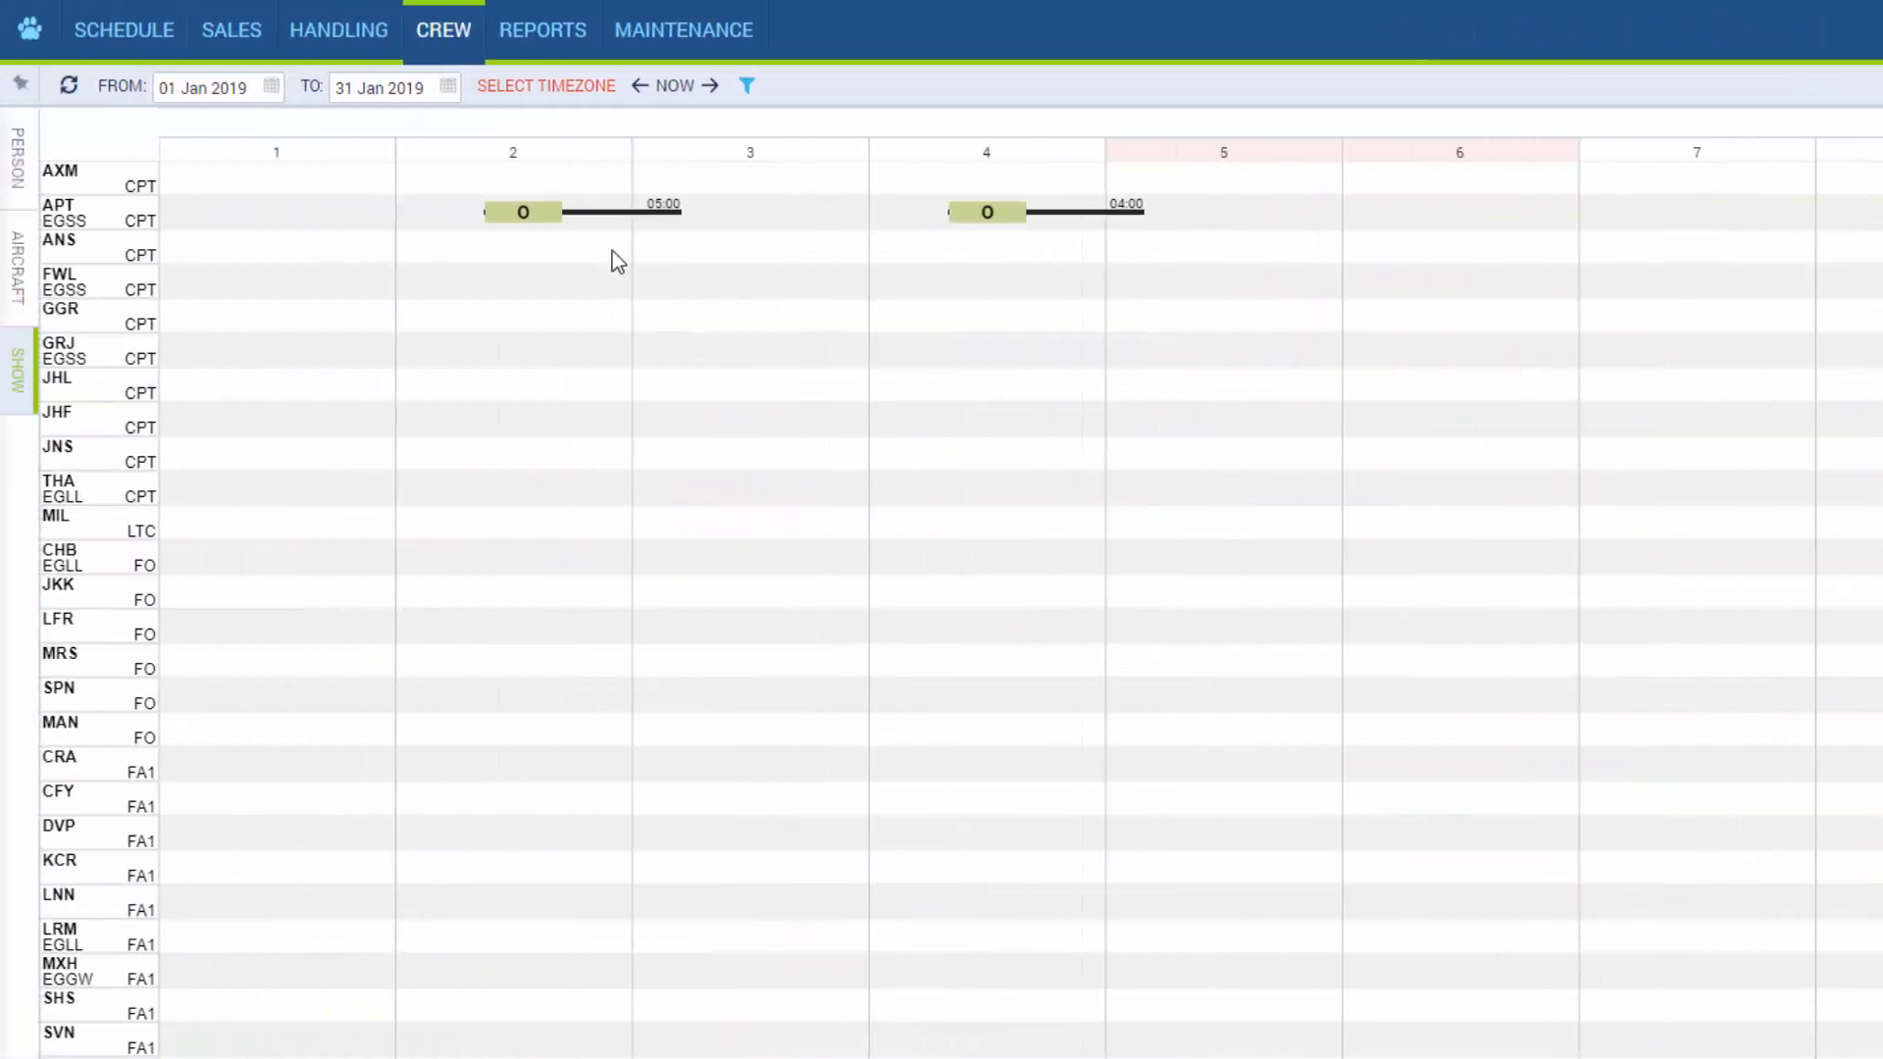
Start adding a duty for crew member FWL on 2 January and select O - Office duty.
right_click(556, 281)
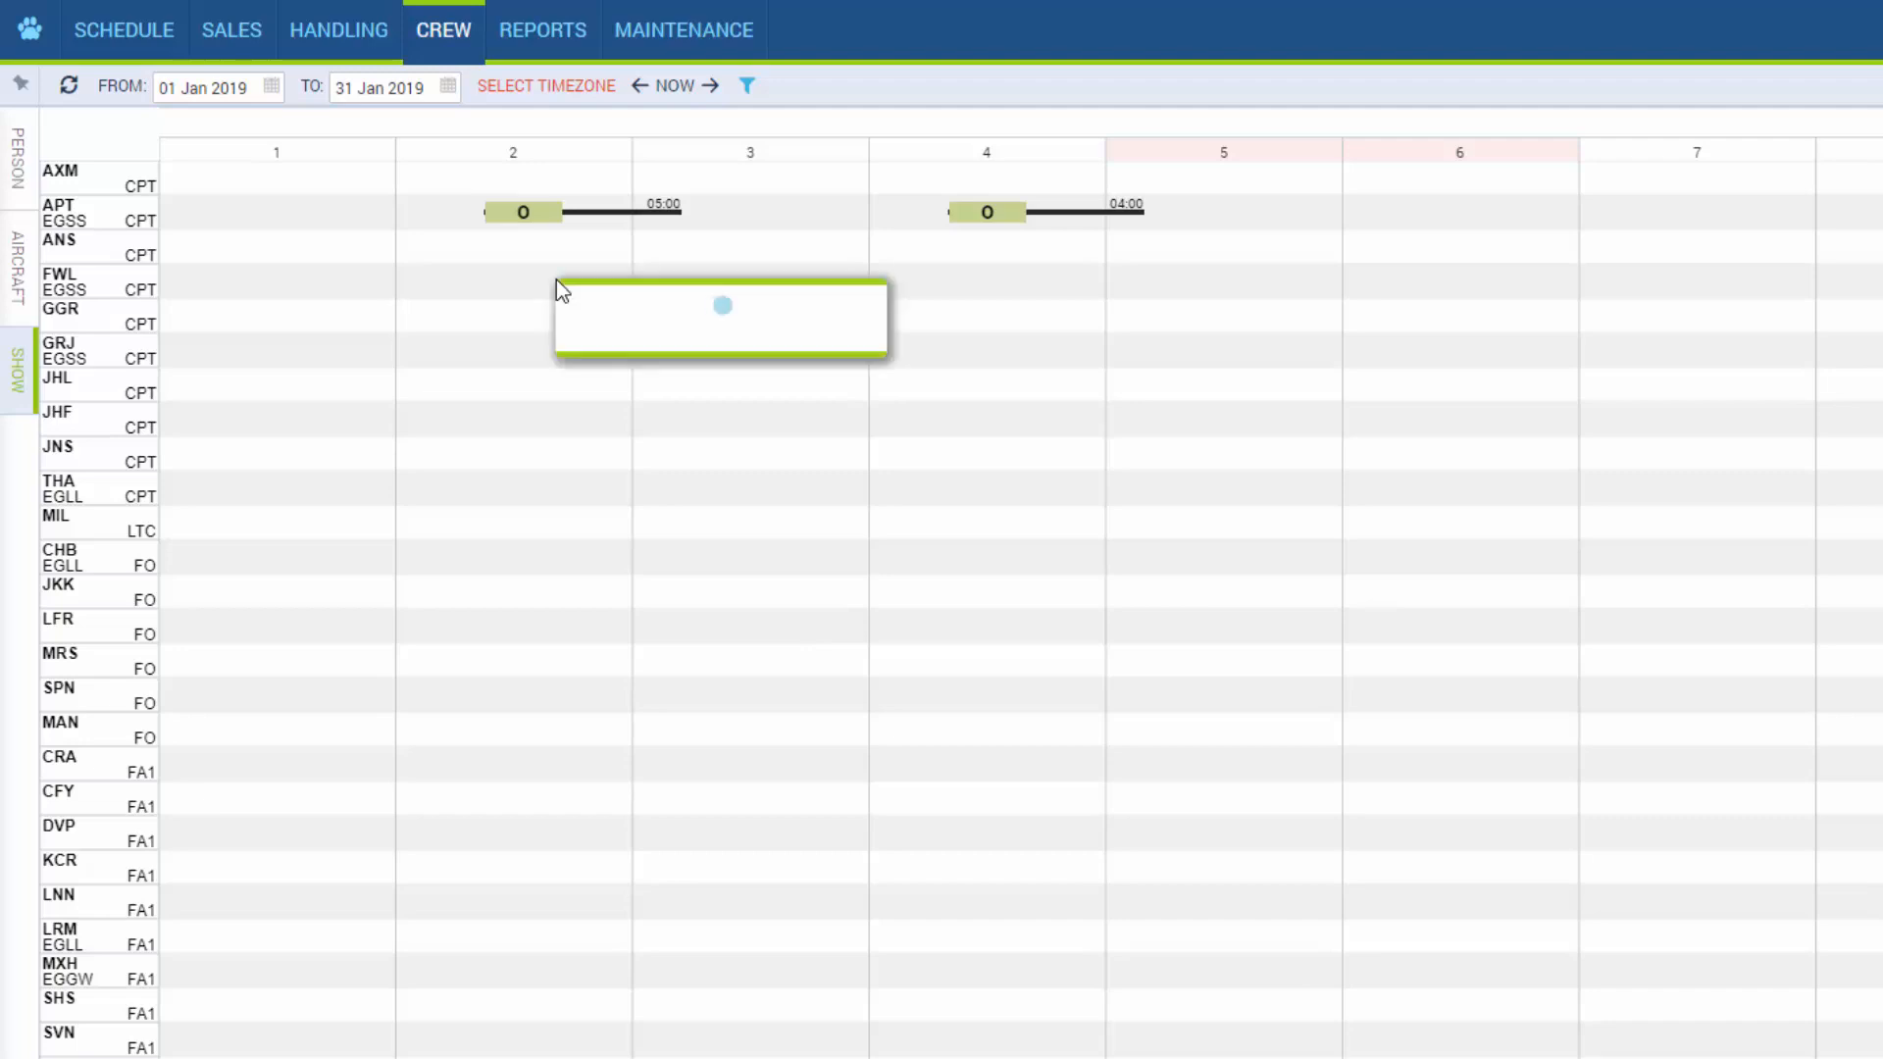
mouse_move(757, 370)
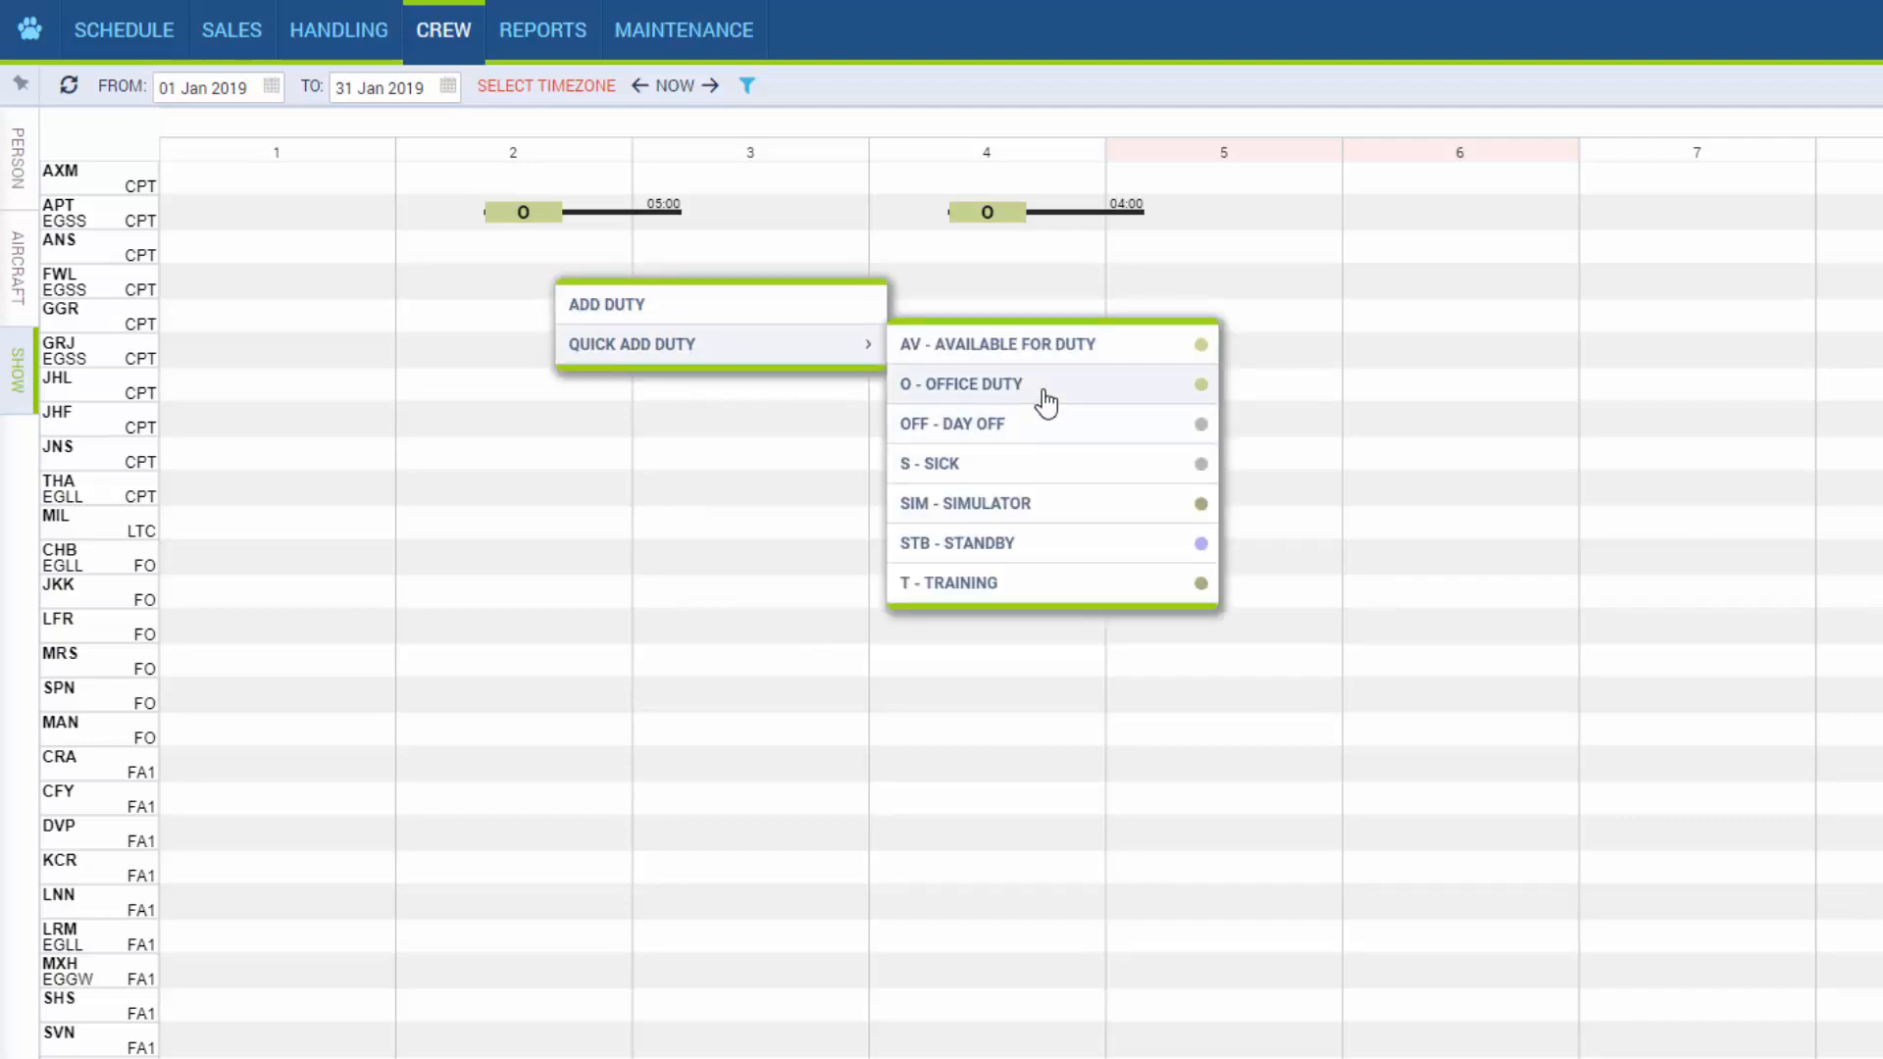
left_click(770, 306)
left_click(1228, 743)
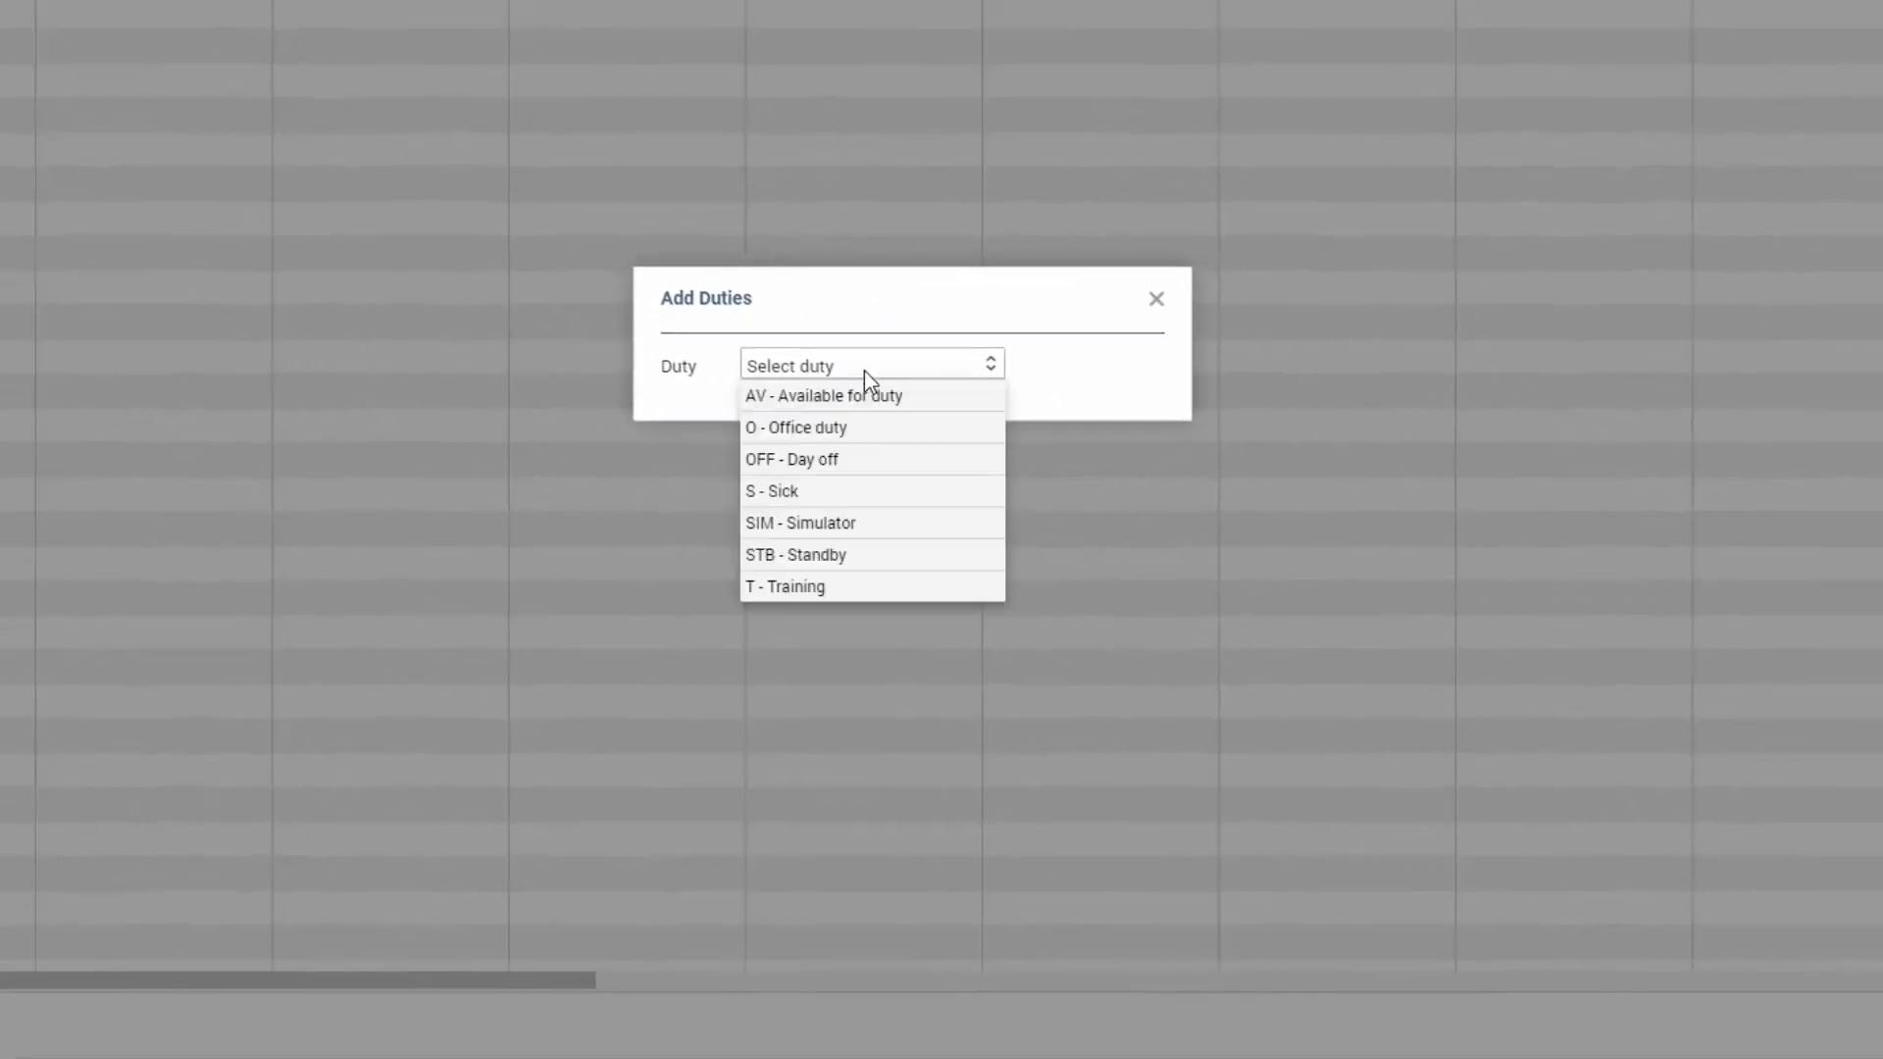
left_click(871, 429)
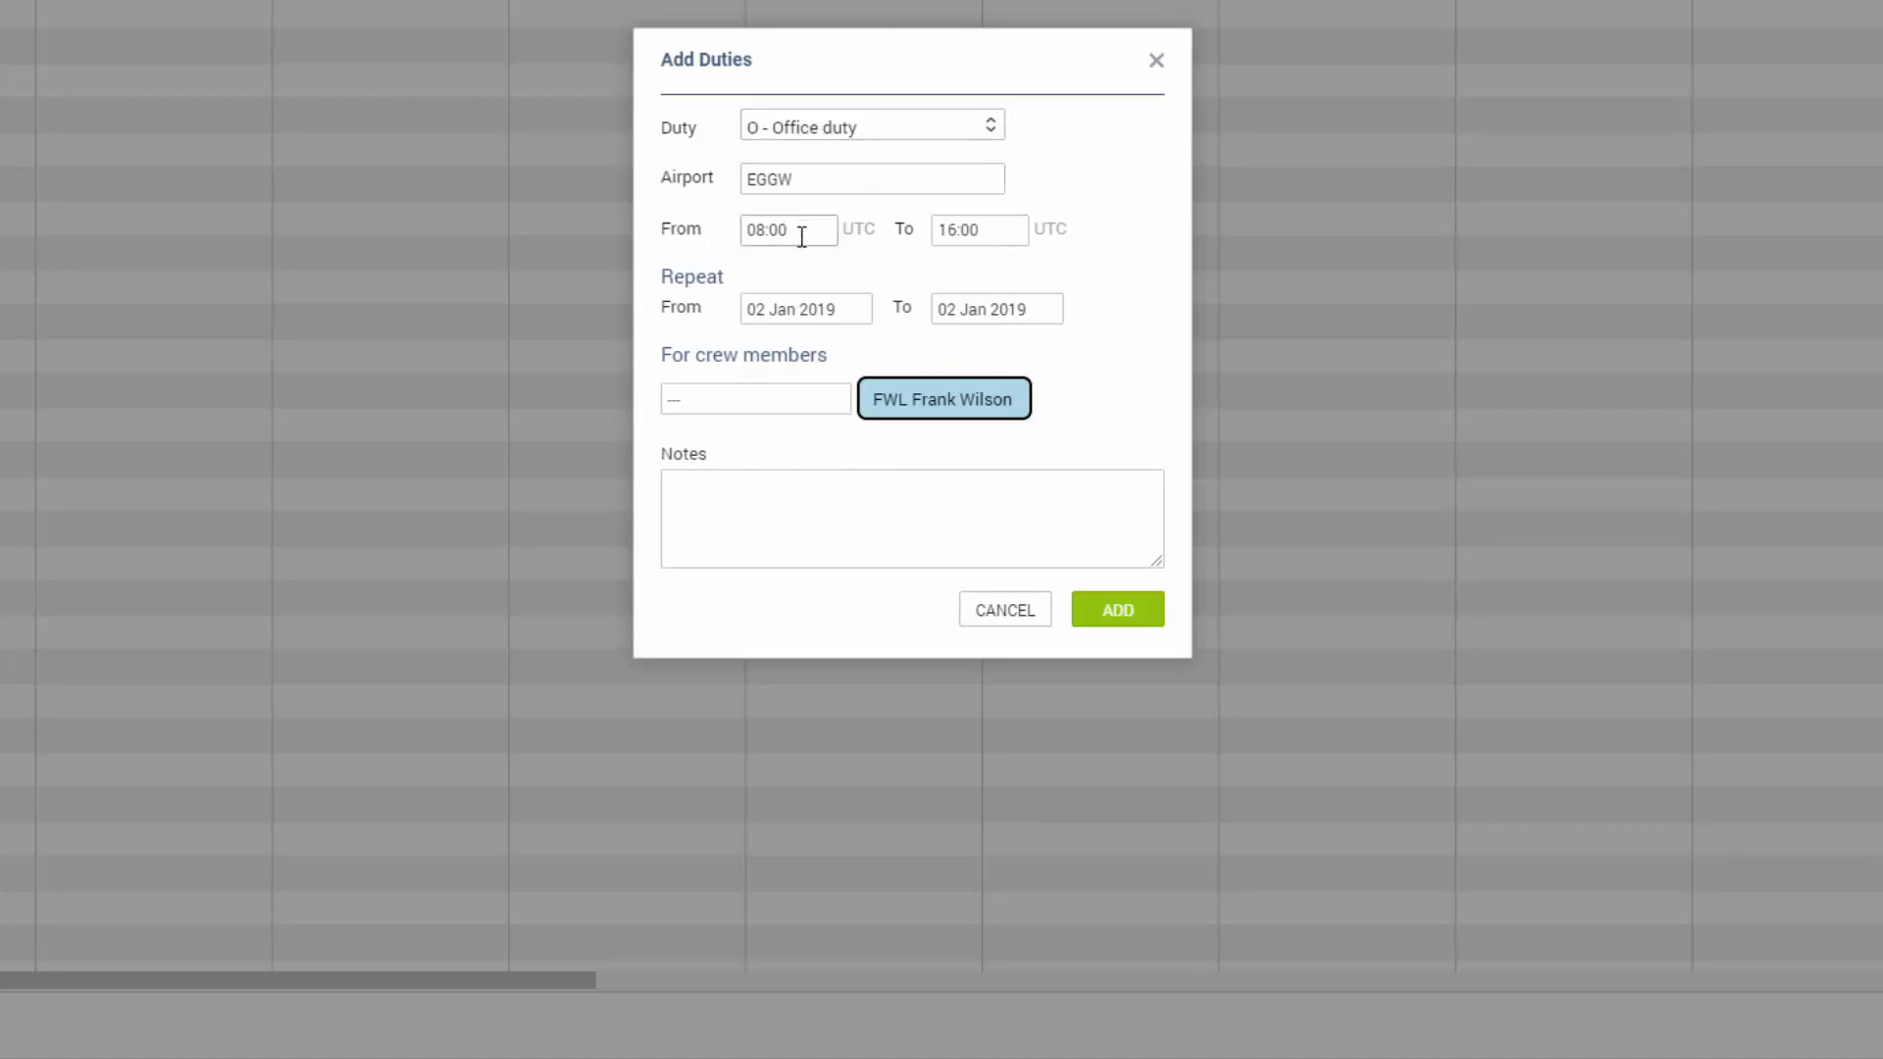
Repeat the office duty until 04 Jan 2019, include crew member GRJ, and add the duties.
left_click(976, 330)
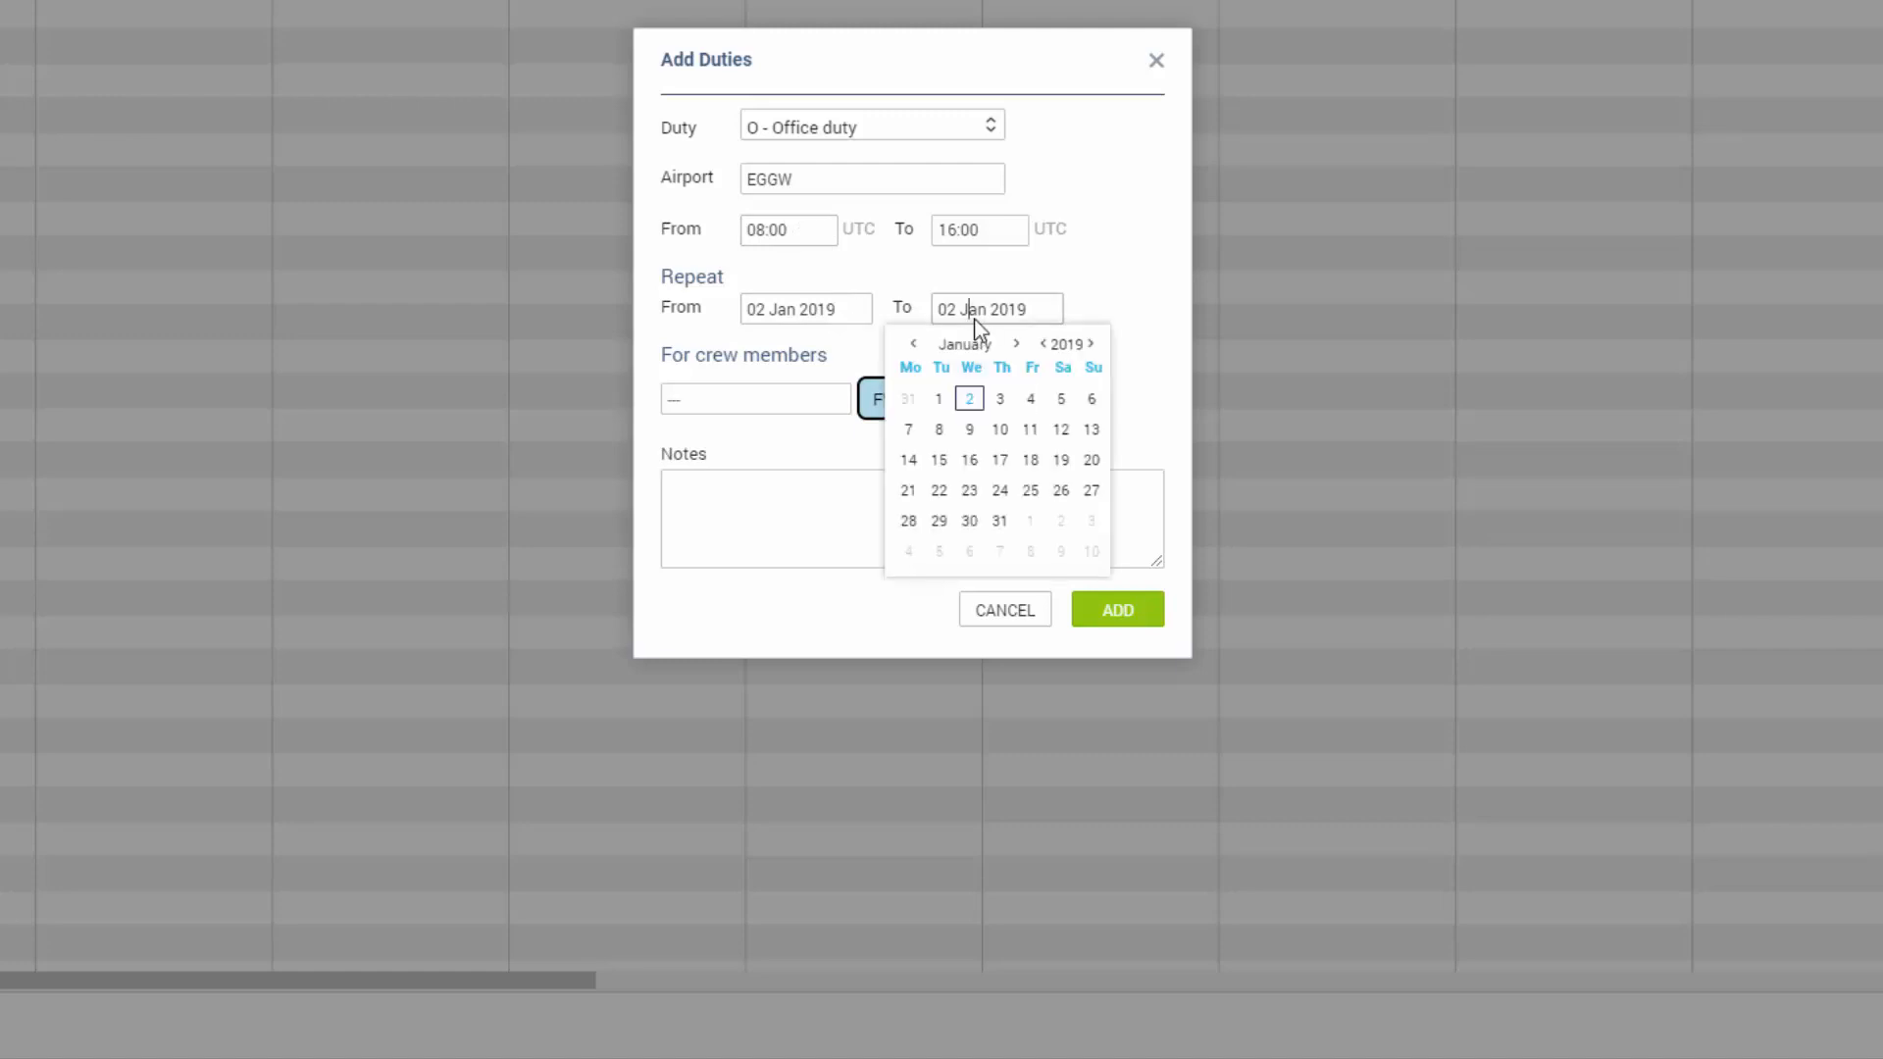
left_click(1029, 399)
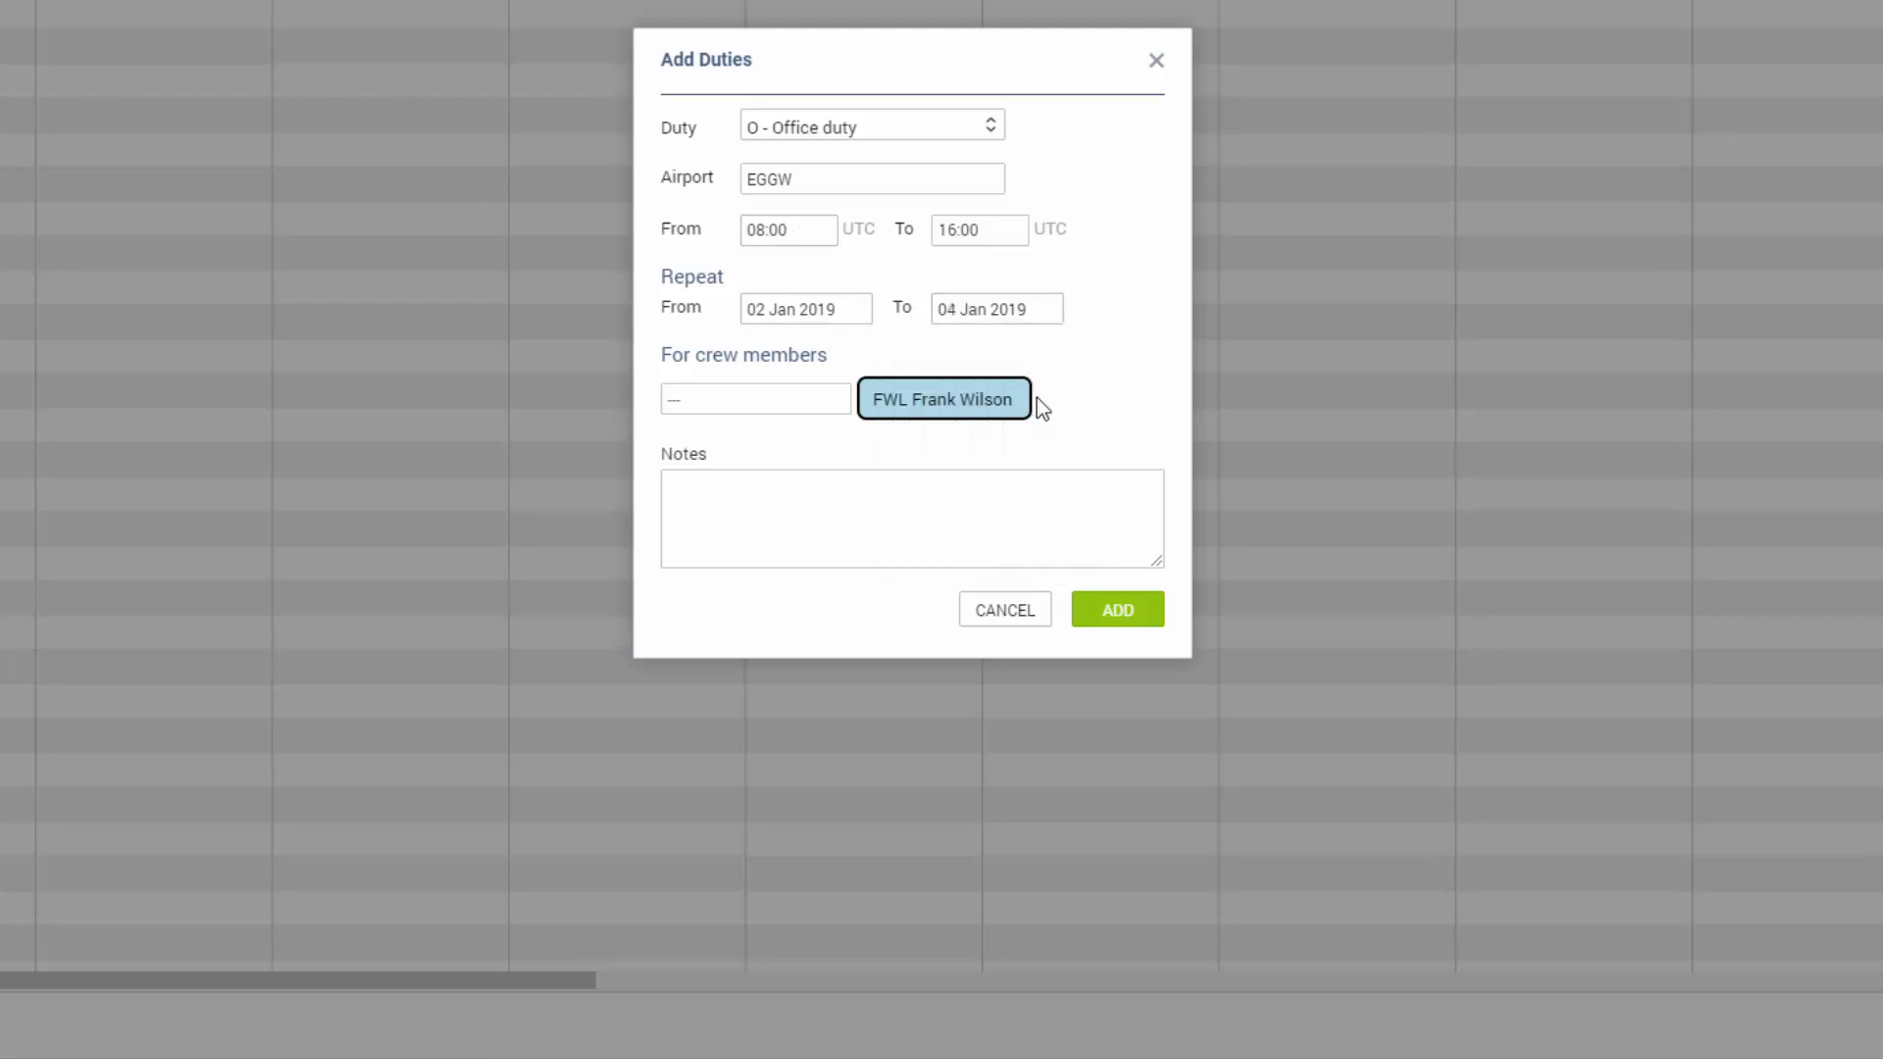
left_click(776, 393)
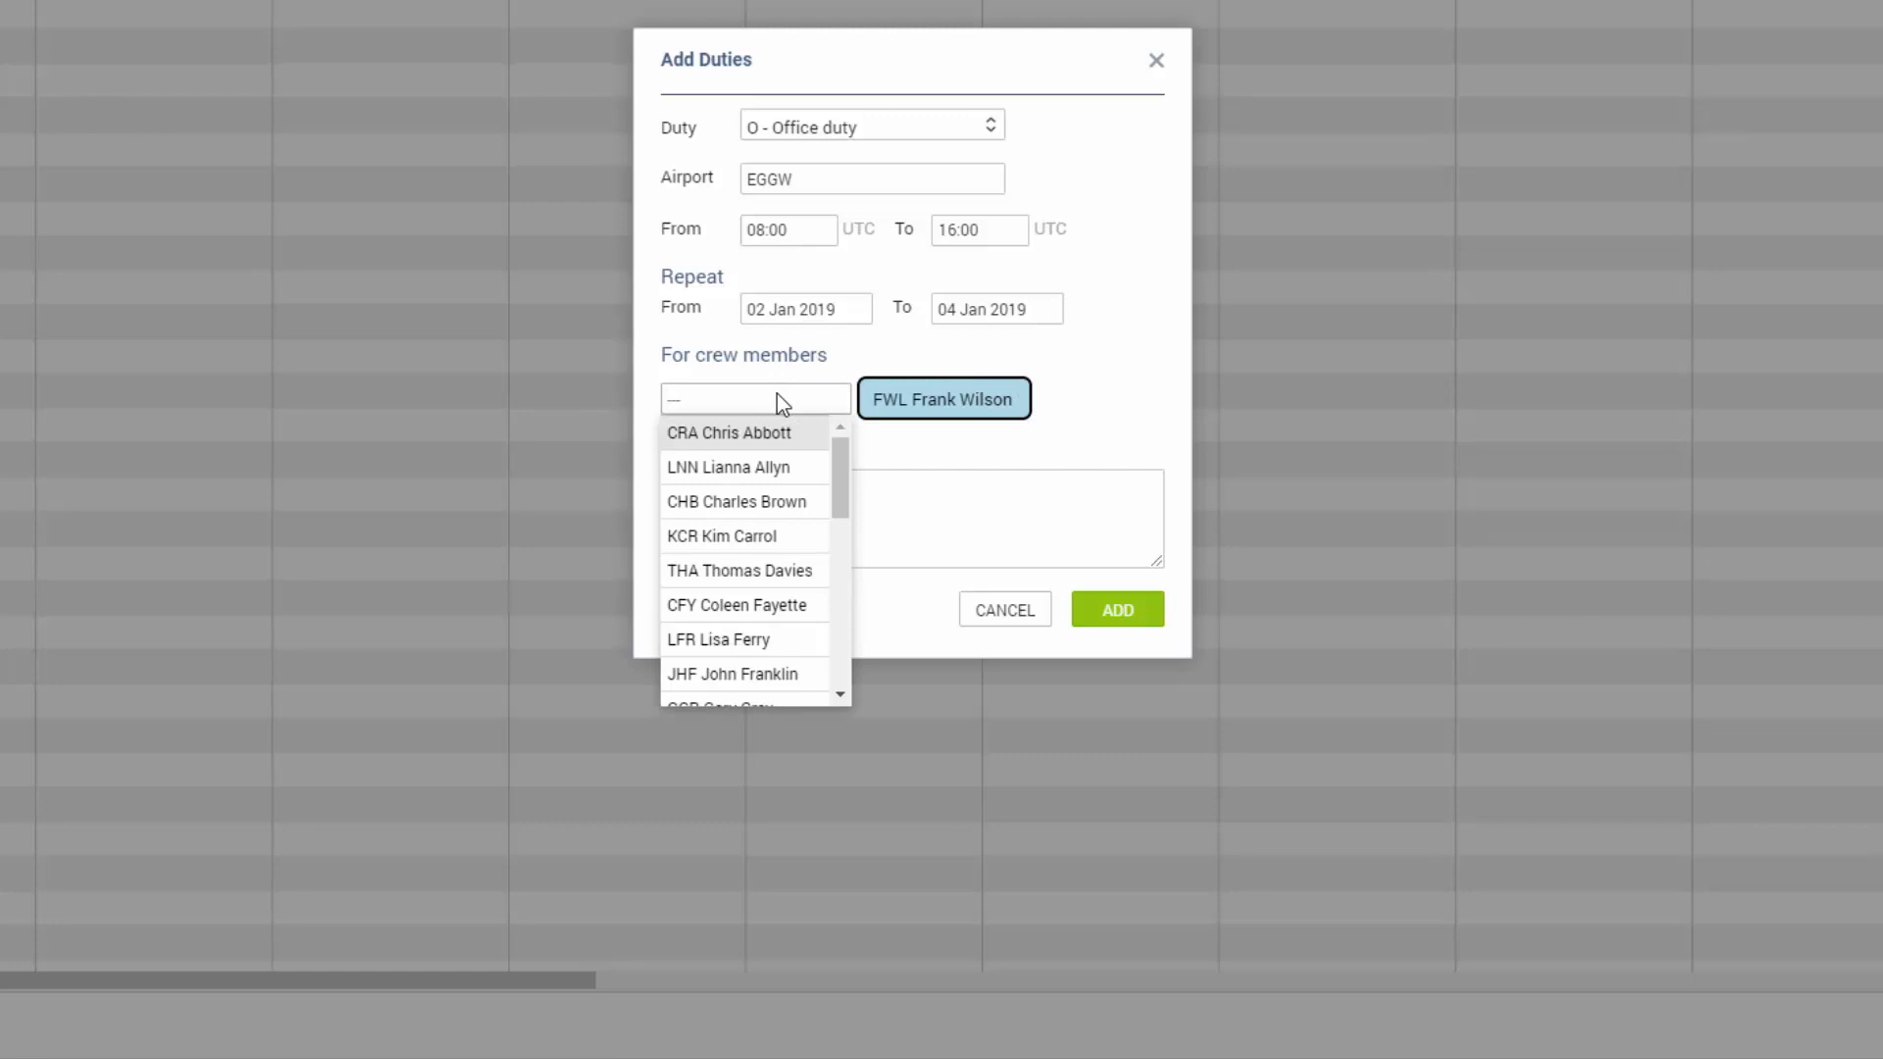
type("GRJ")
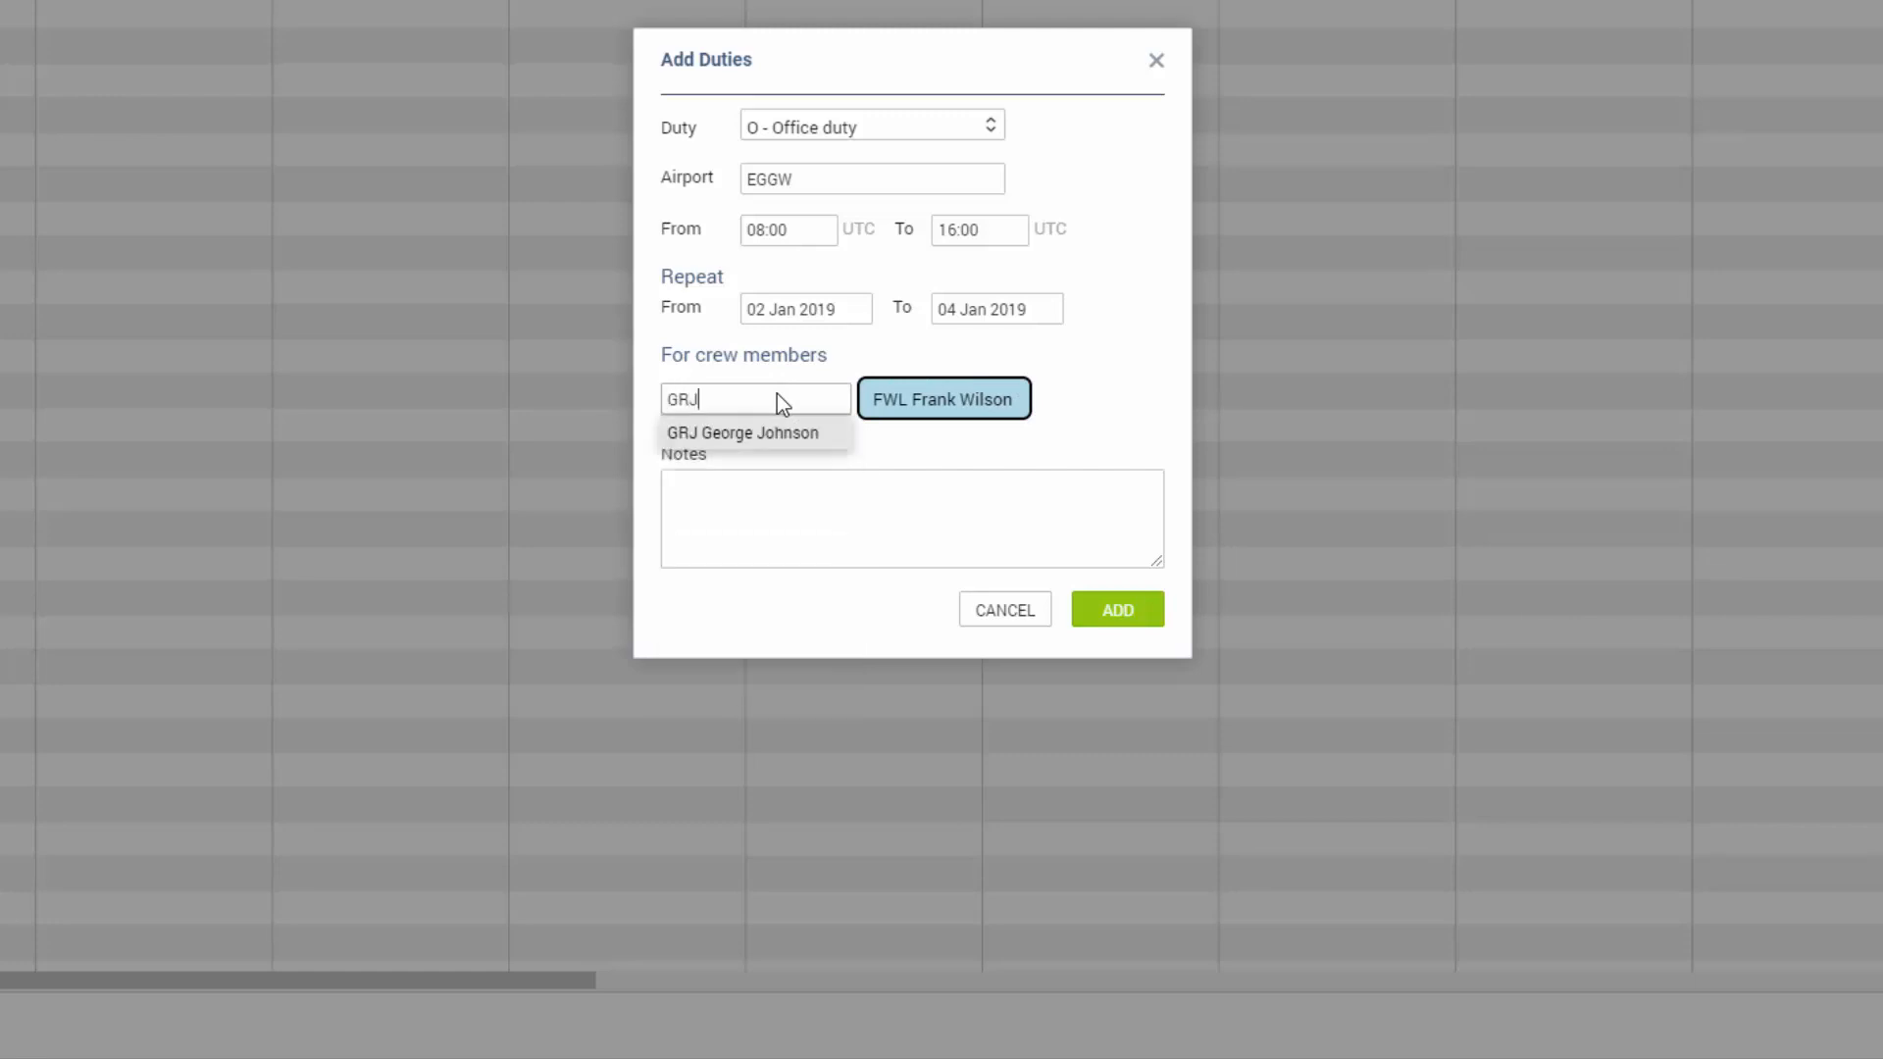
left_click(803, 439)
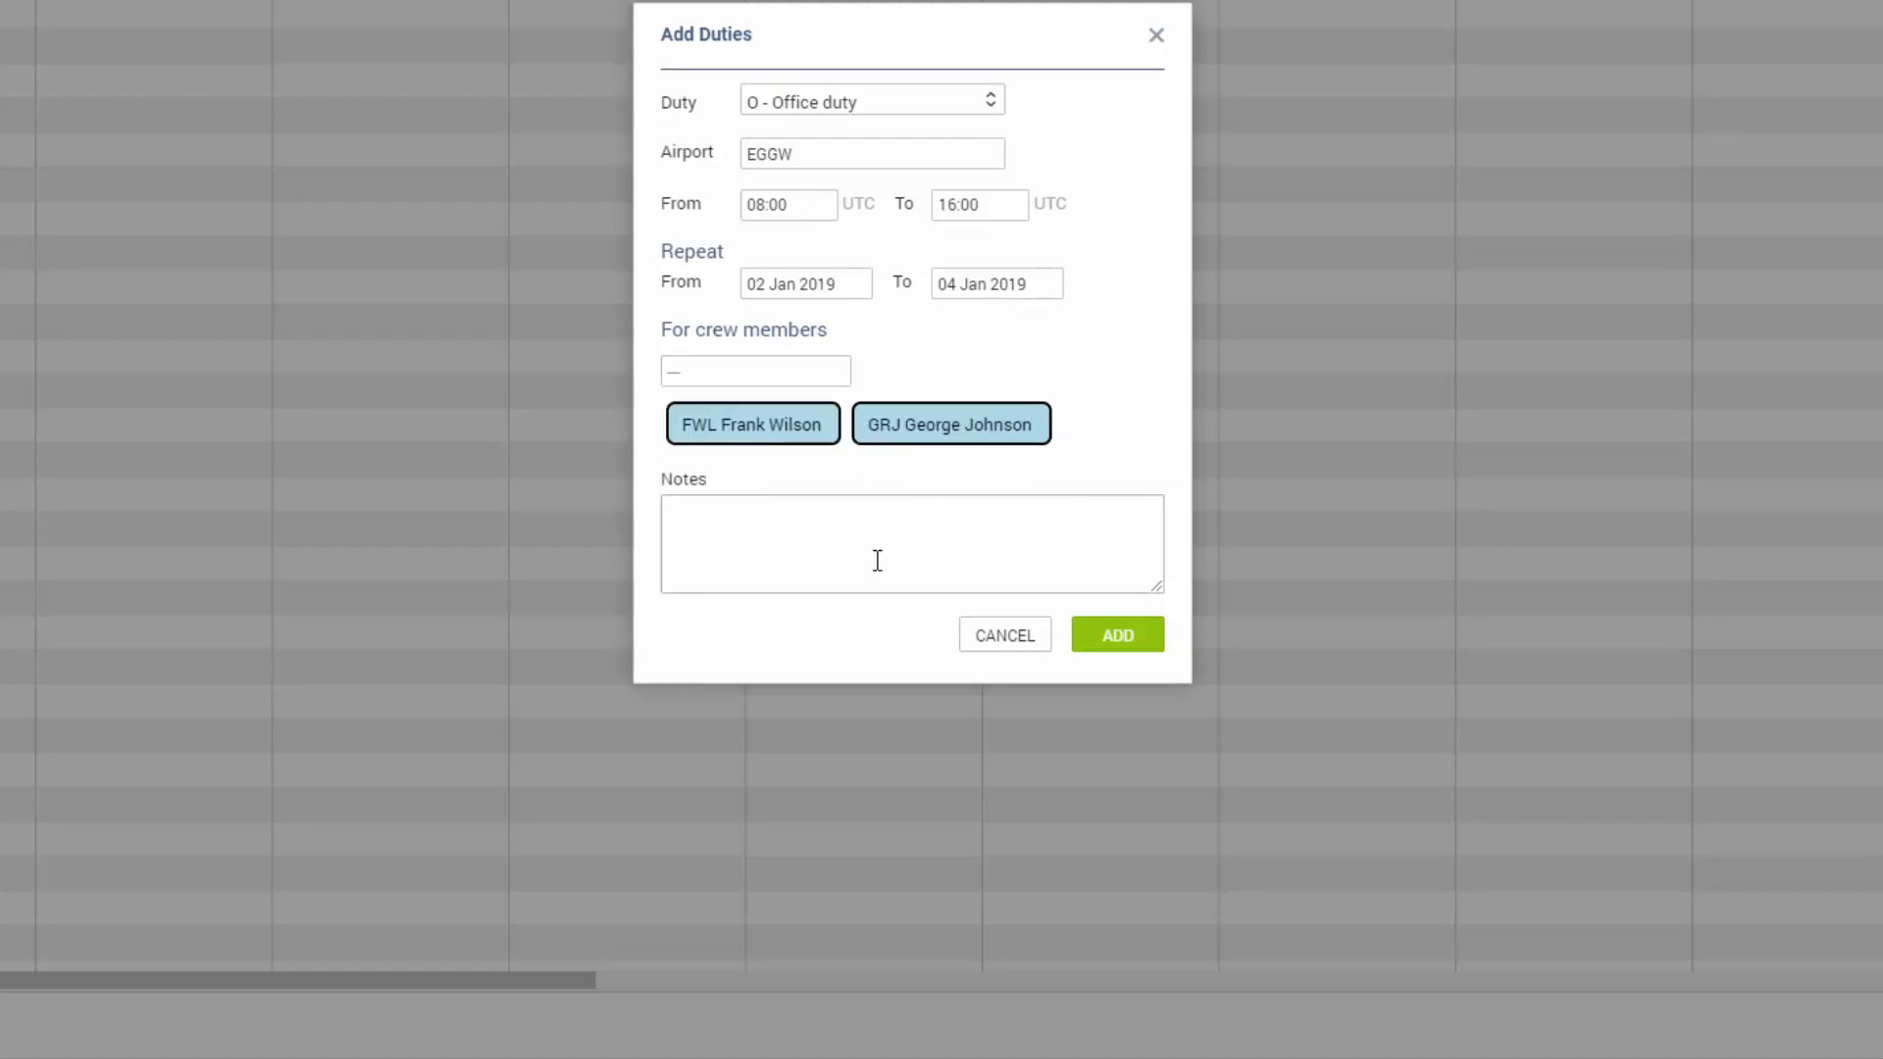
left_click(1136, 647)
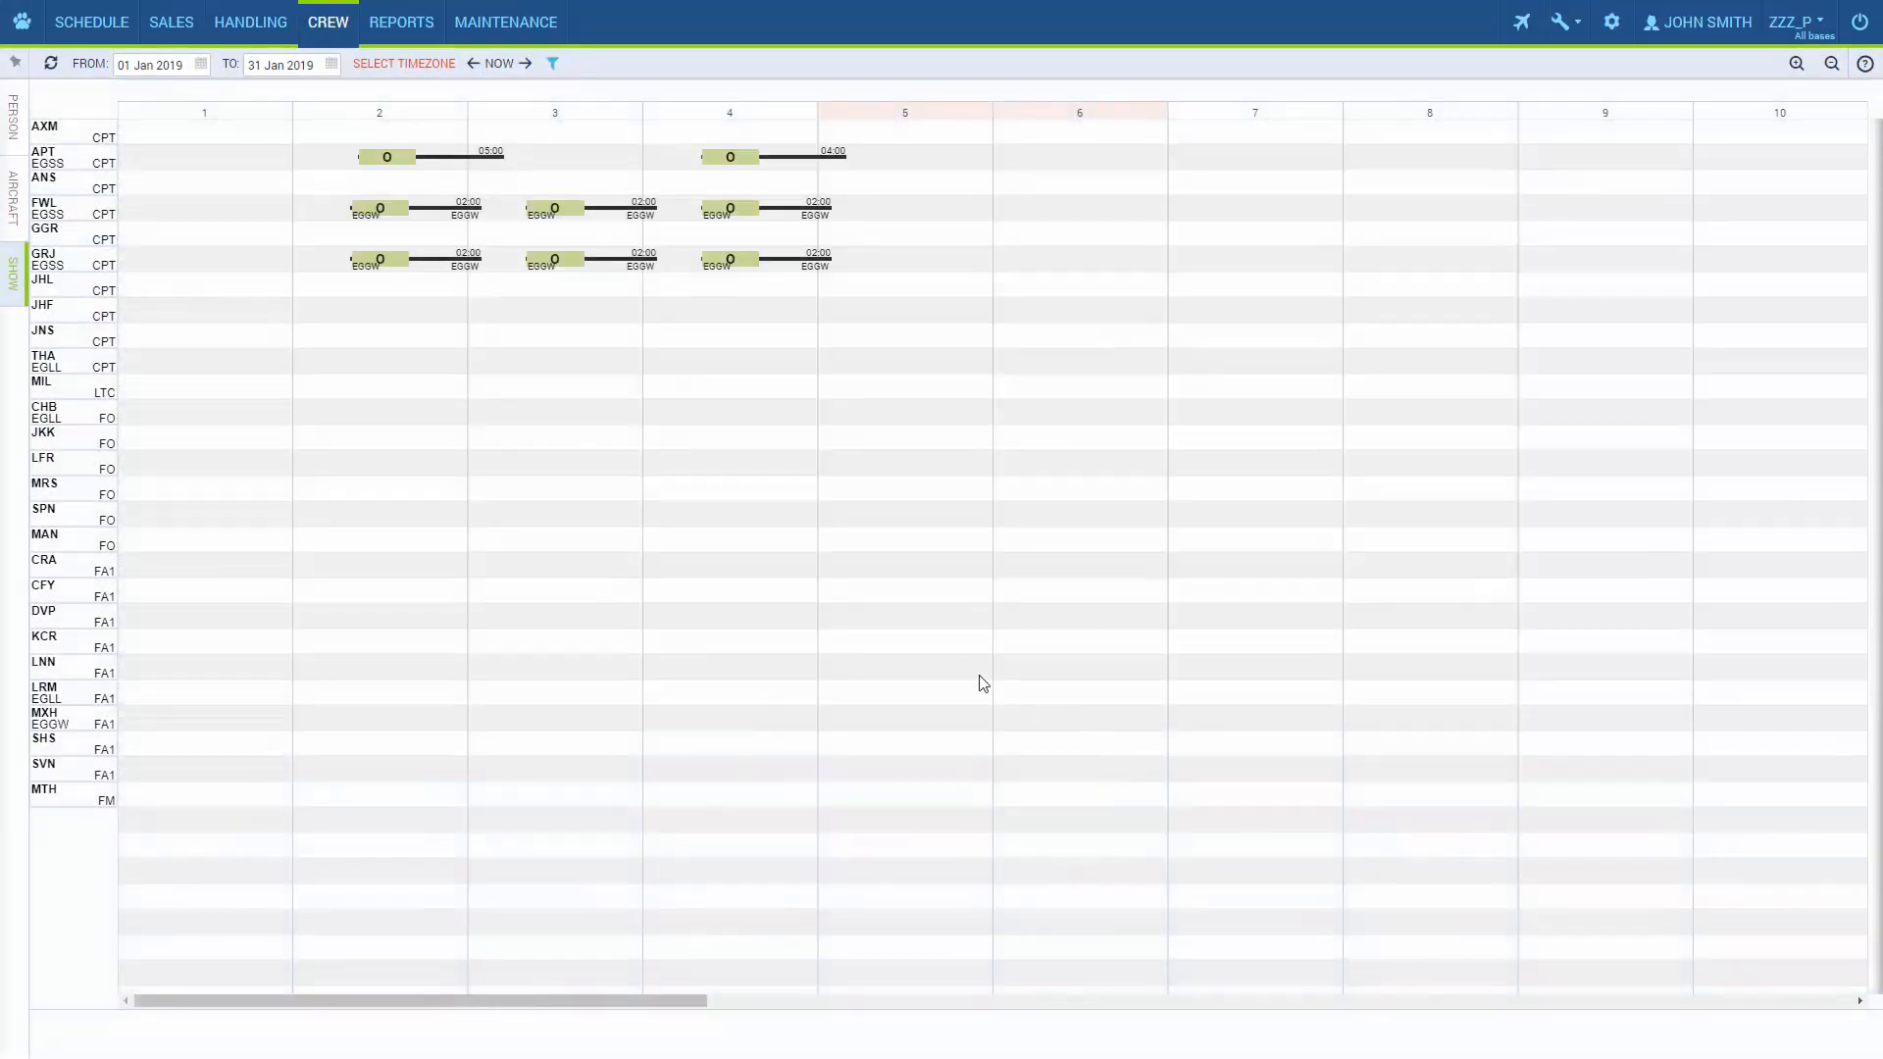
Edit GRJ's office duty on 3 January and enter "job review" in its notes.
left_click(554, 263)
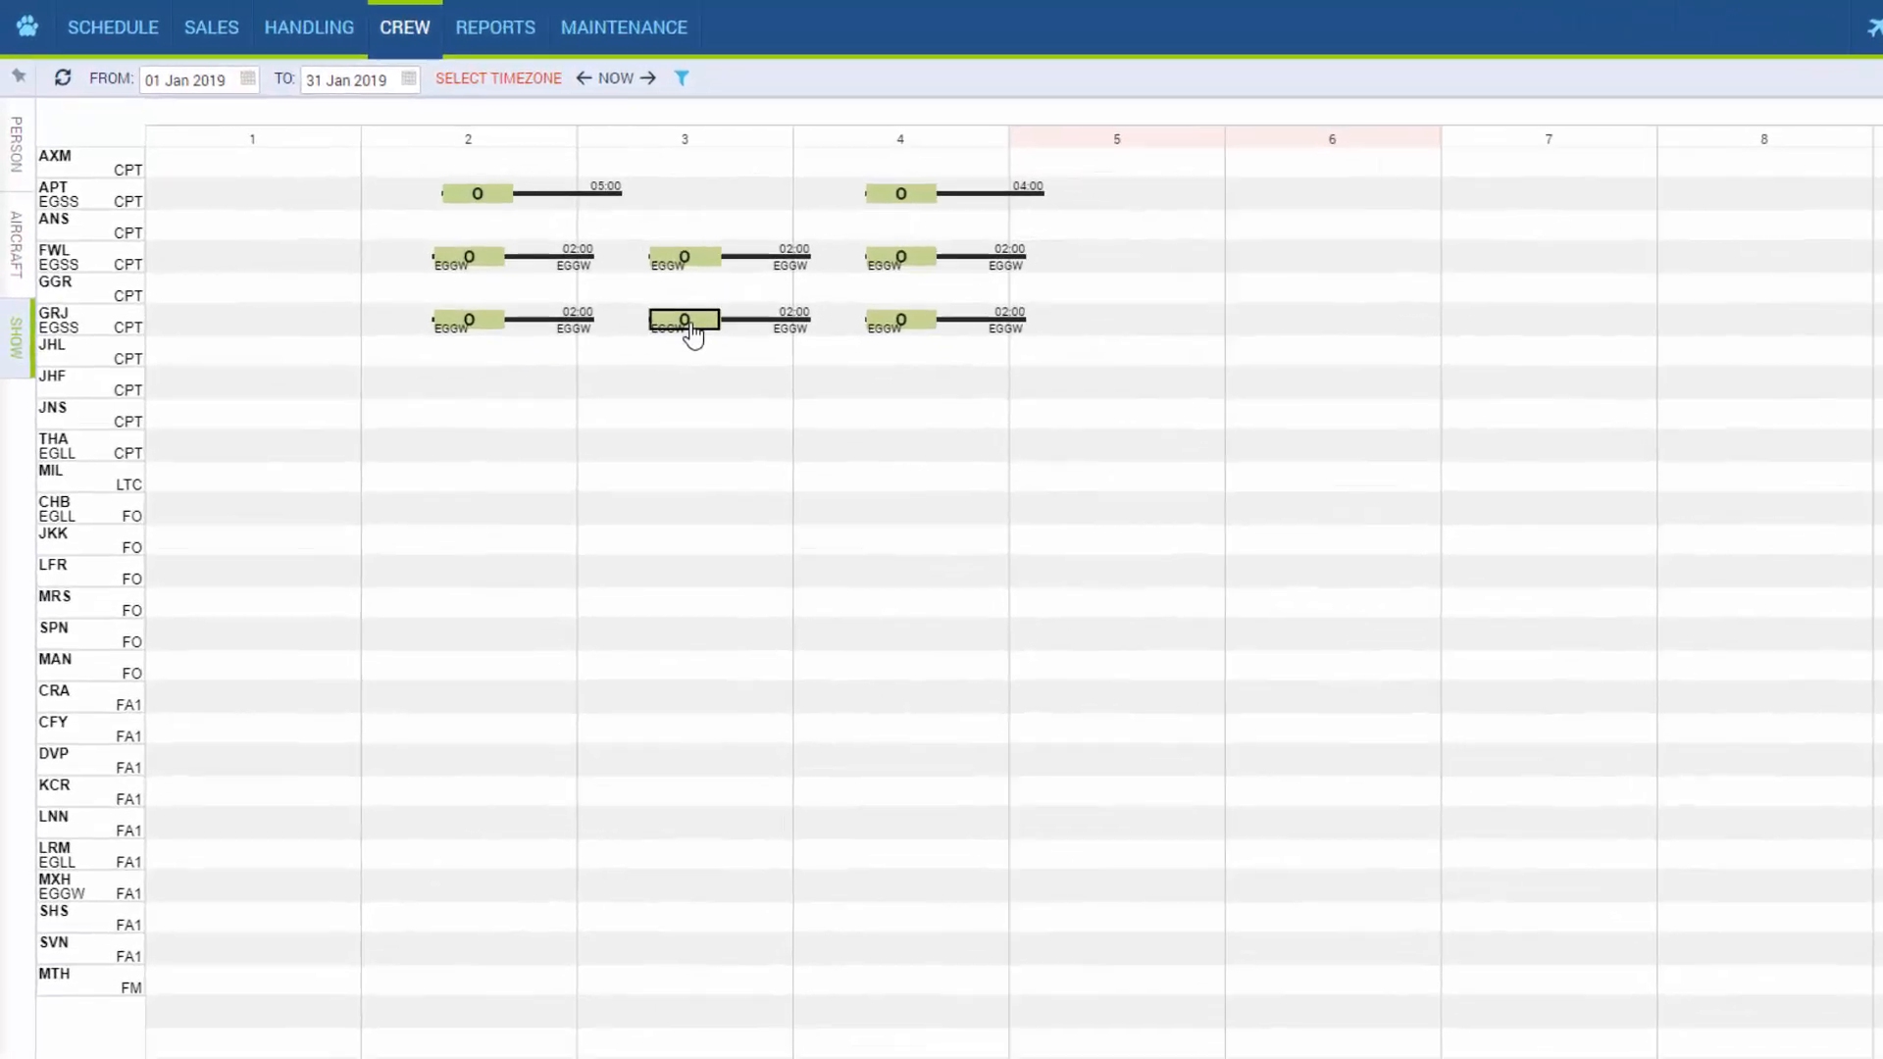
right_click(589, 279)
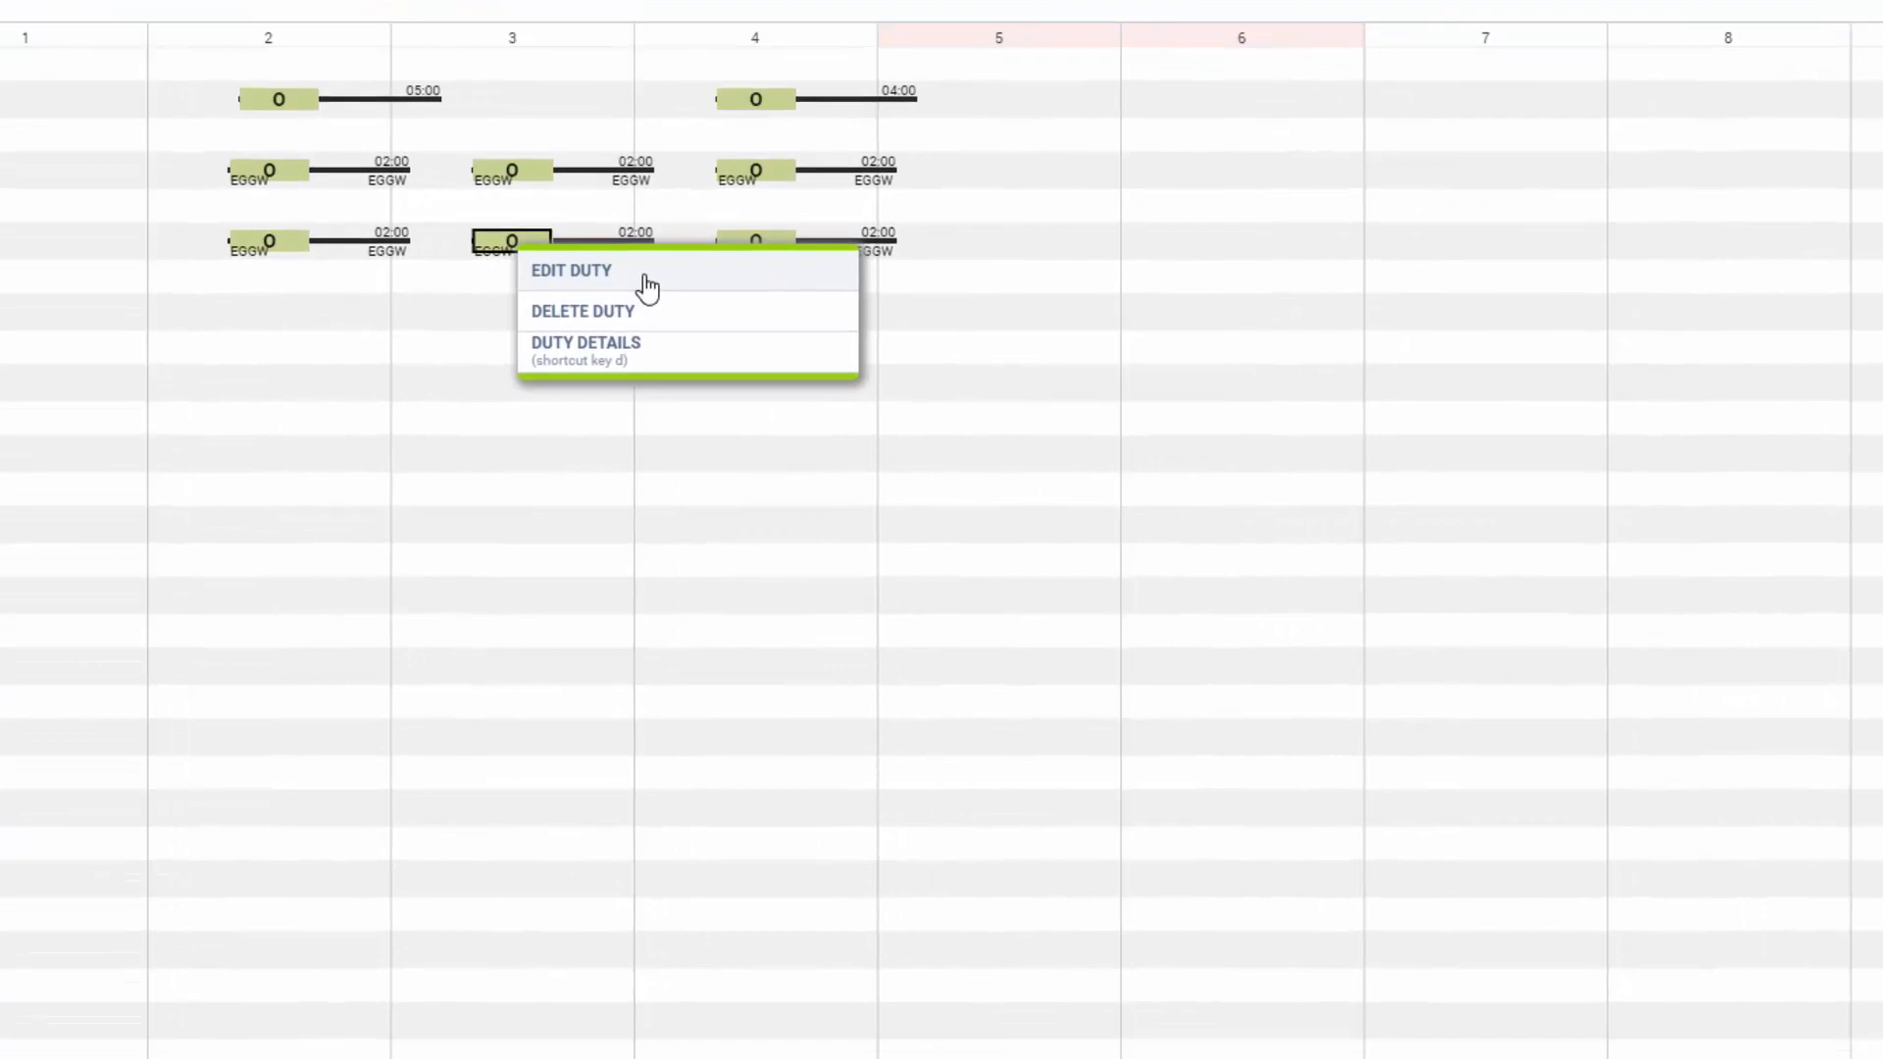
left_click(799, 389)
left_click(844, 670)
type("job review")
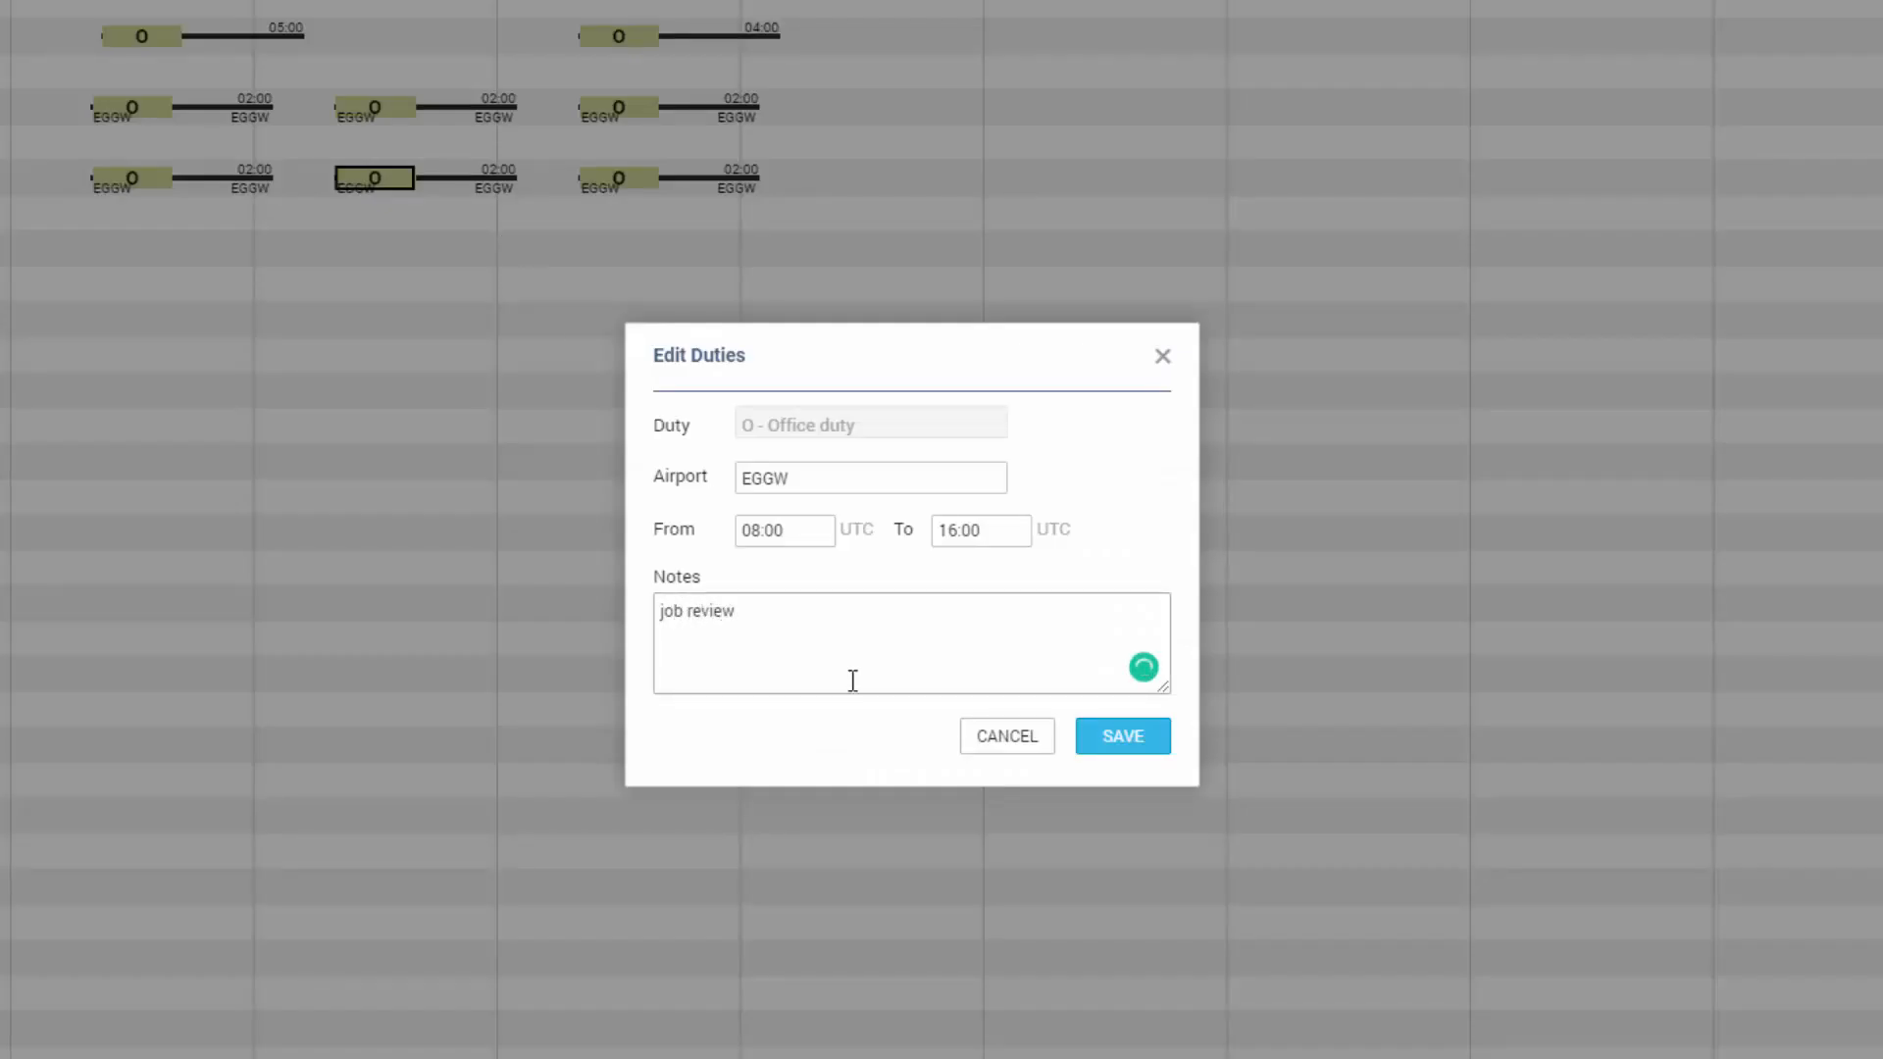